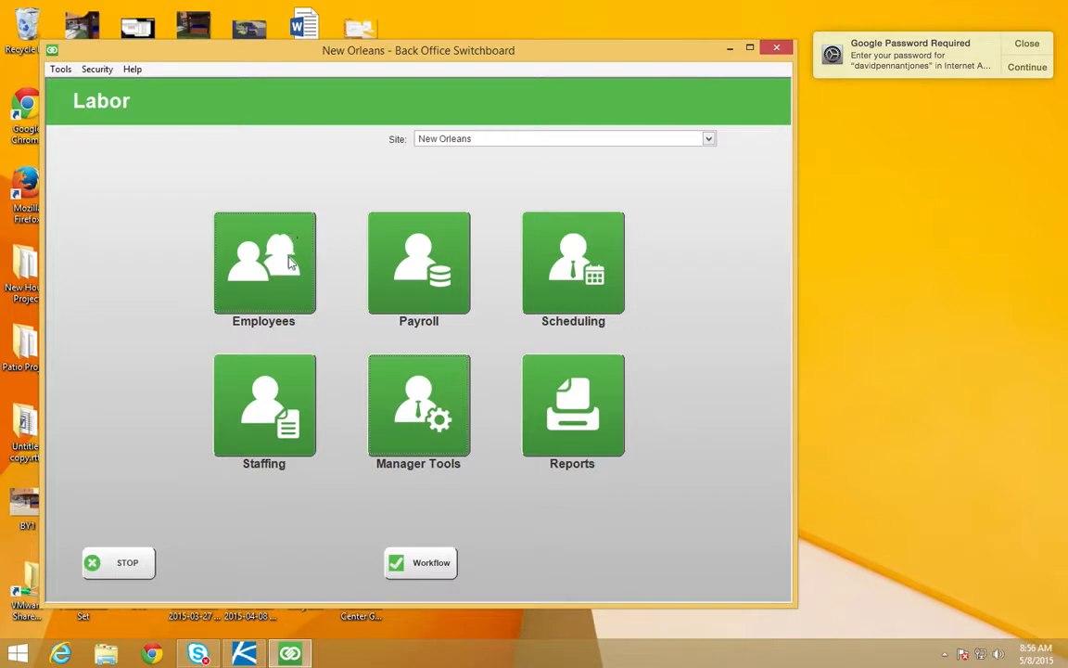
Step: Open Employee Maintenance from the Employees section
left_click(289, 260)
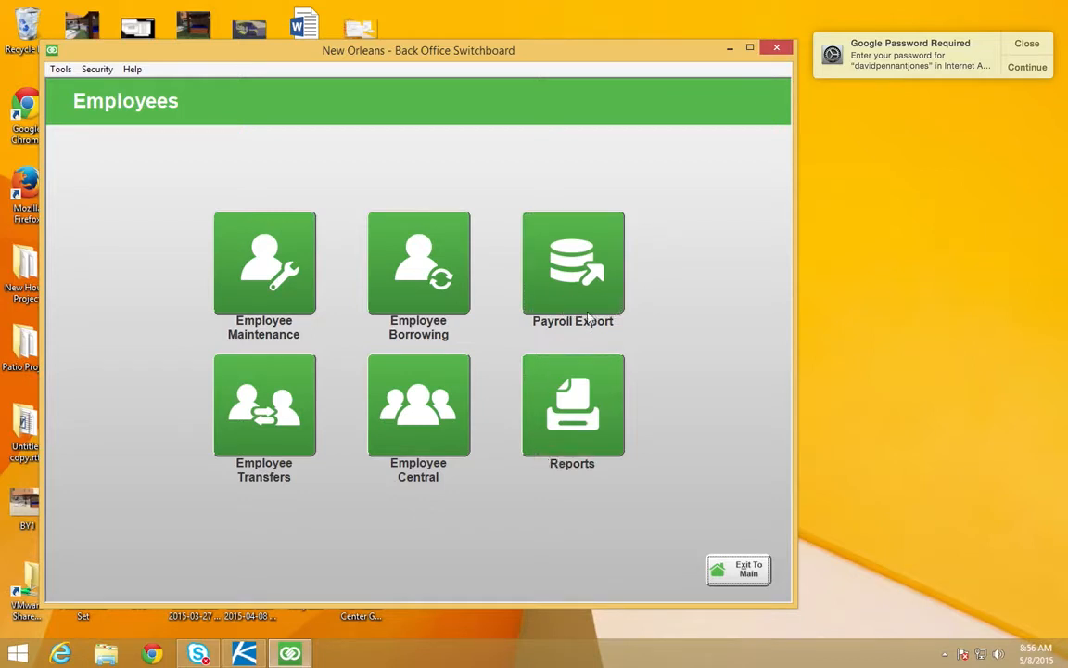
left_click(247, 265)
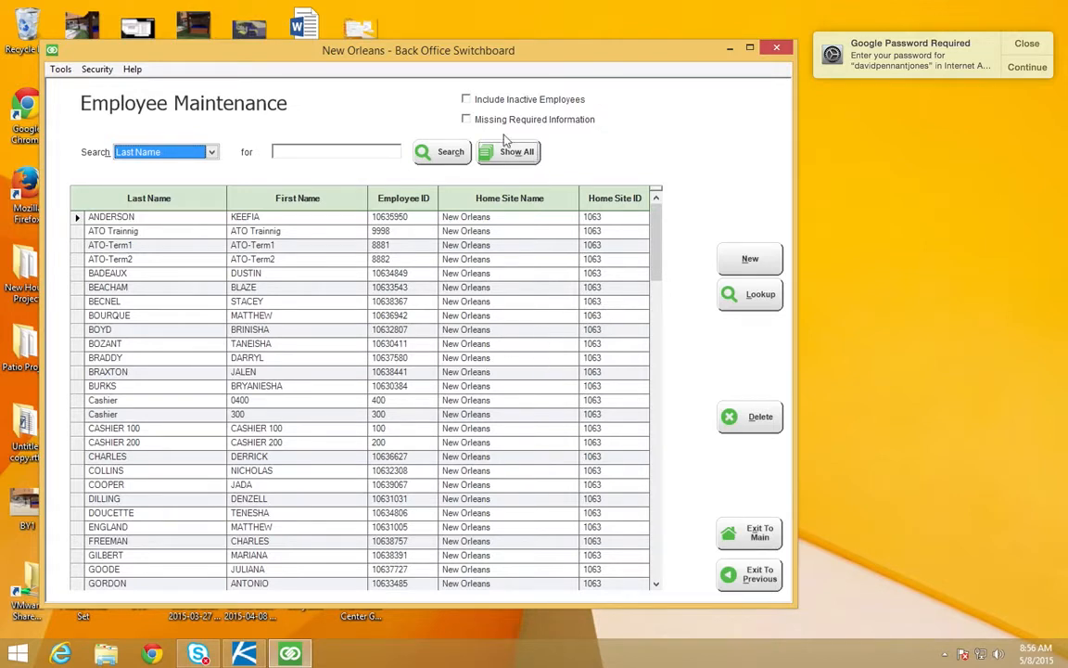
Step: Check the employee list with inactive employees included, and with only those missing required information, clearing each filter again
left_click(466, 101)
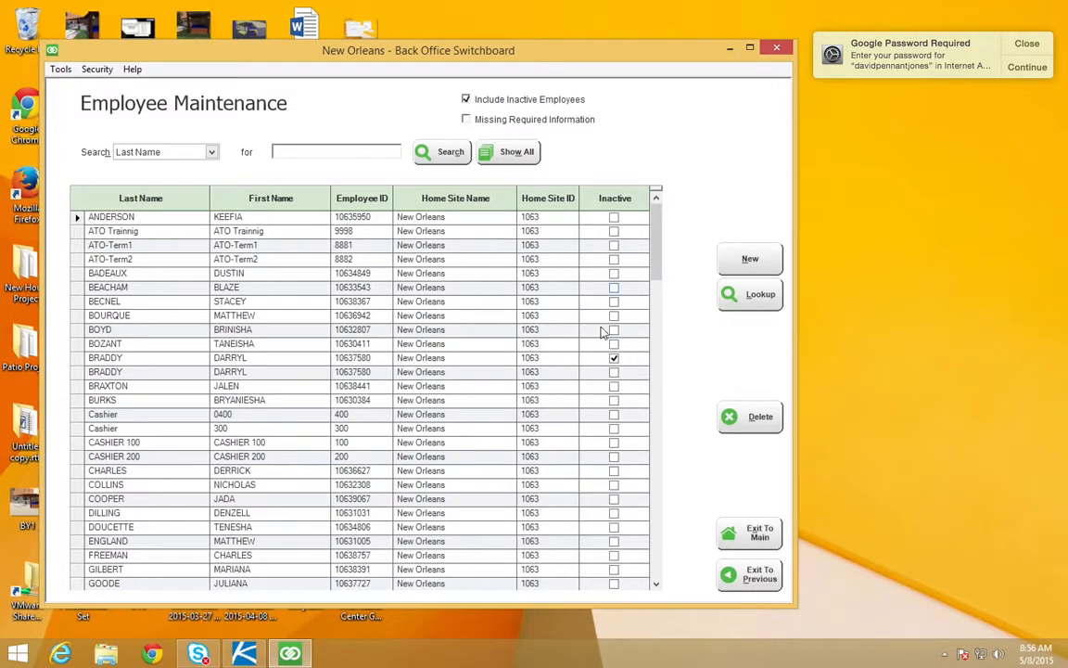
left_click(467, 100)
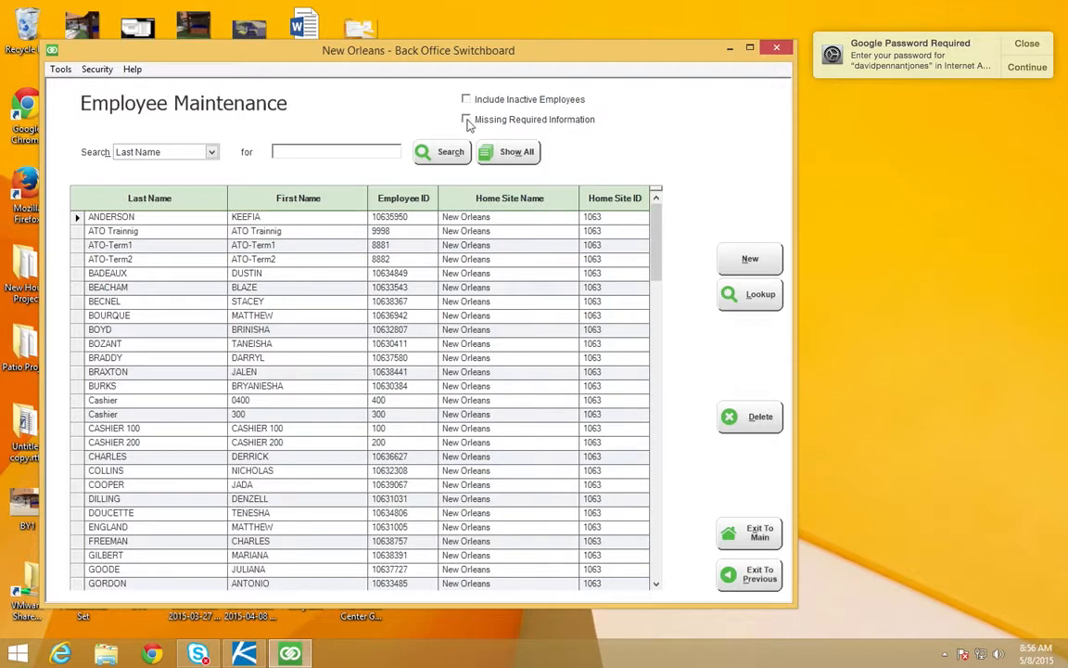
left_click(466, 120)
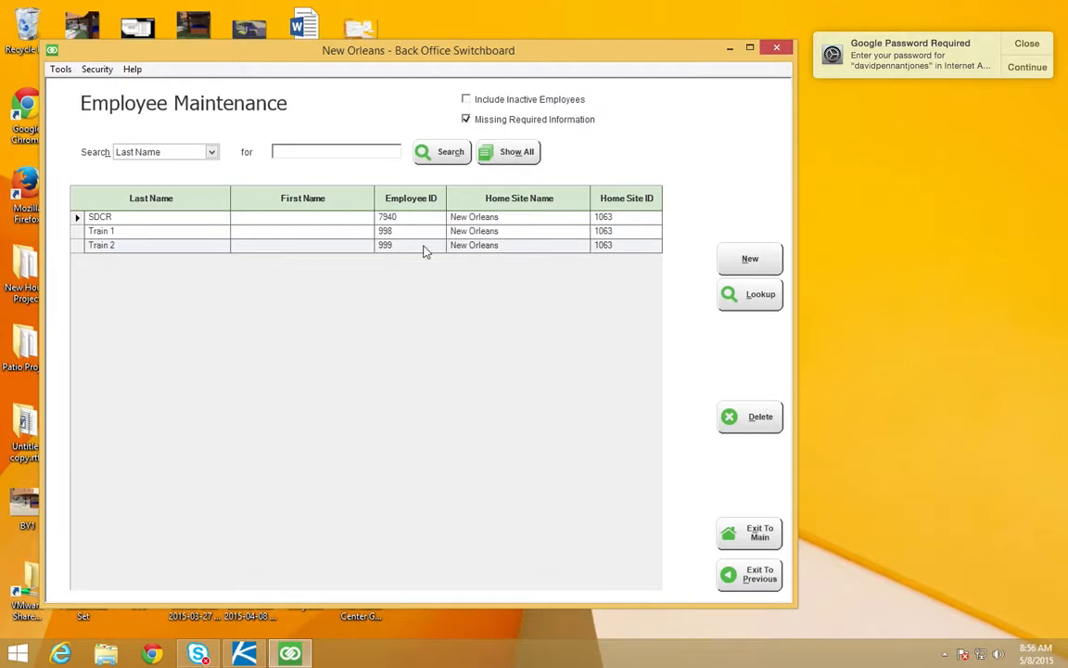
left_click(465, 119)
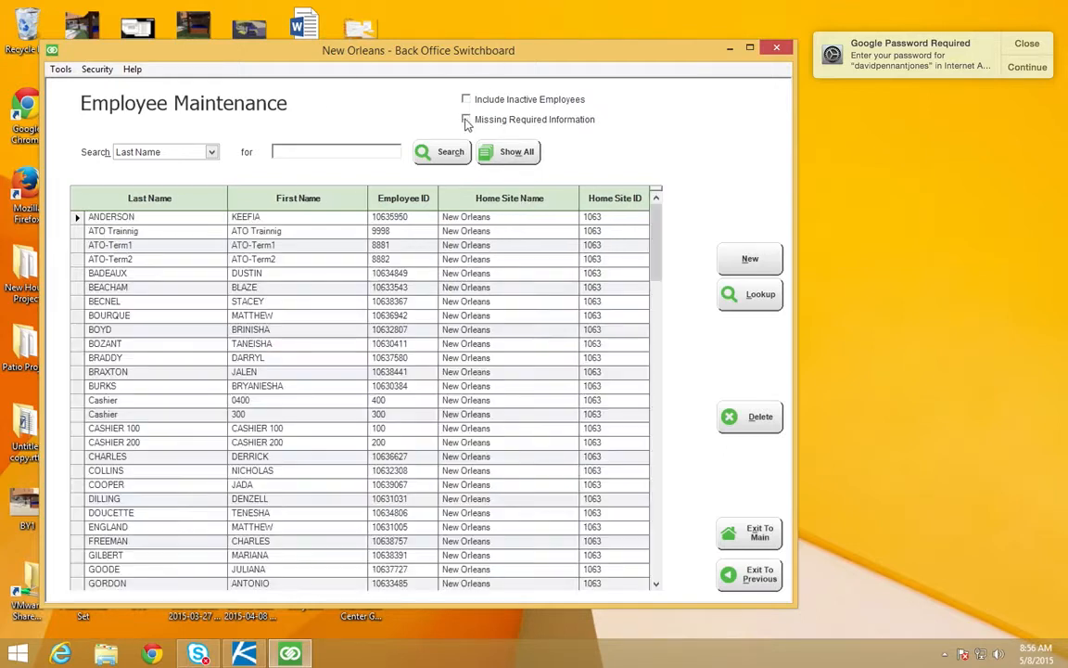
Step: View an existing employee's profile from the middle of the list and return to the employee list
left_click_drag(655, 243, 655, 377)
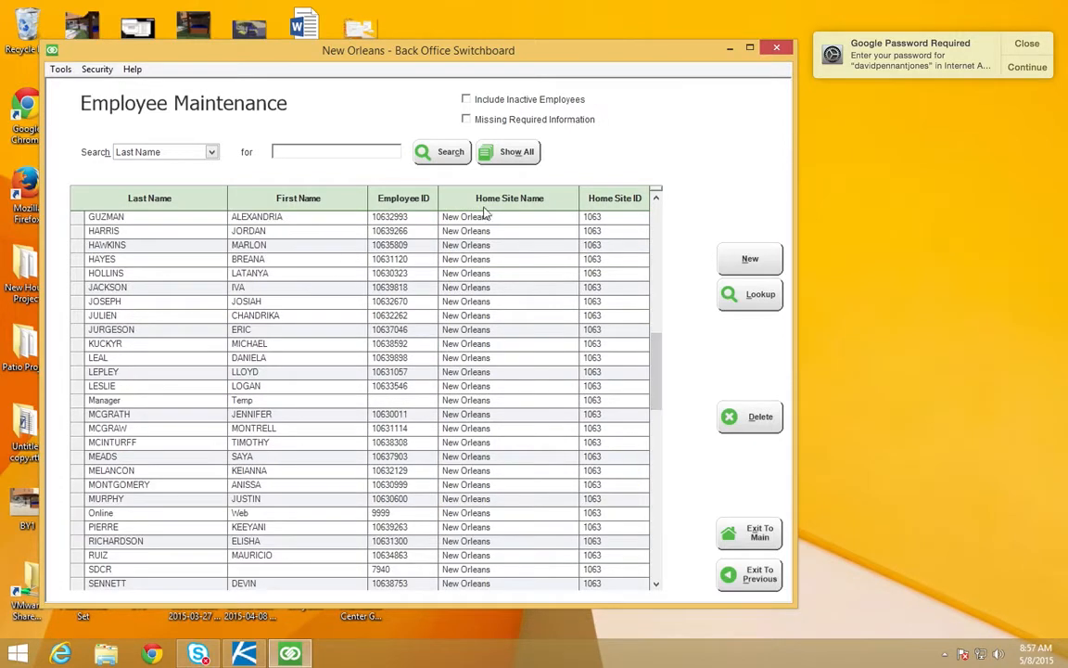
left_click(265, 332)
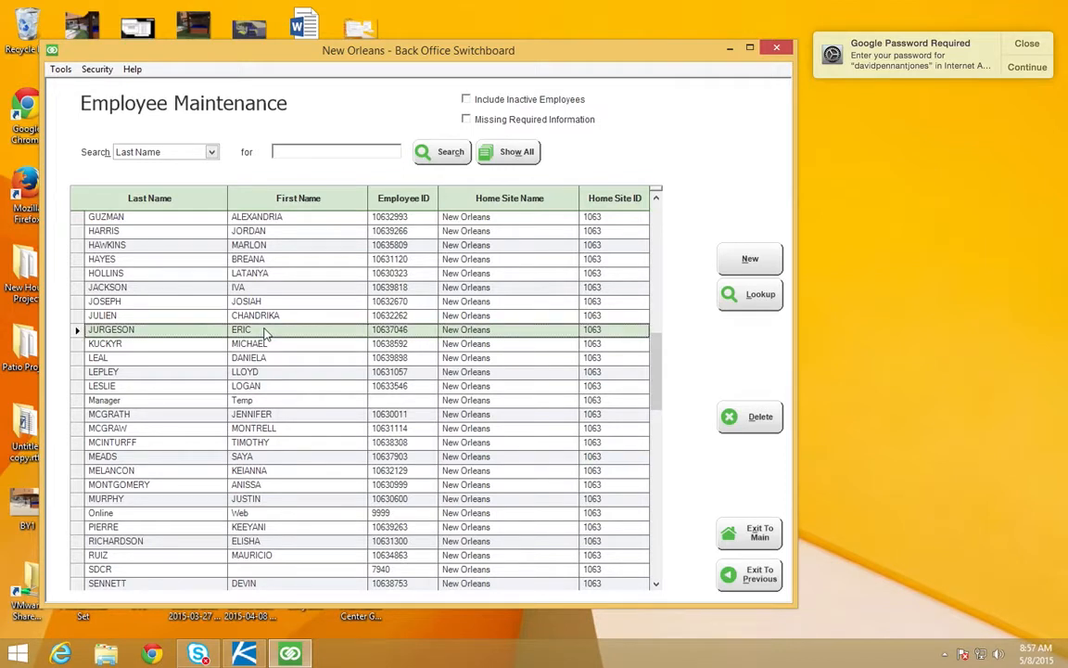
double_click(265, 329)
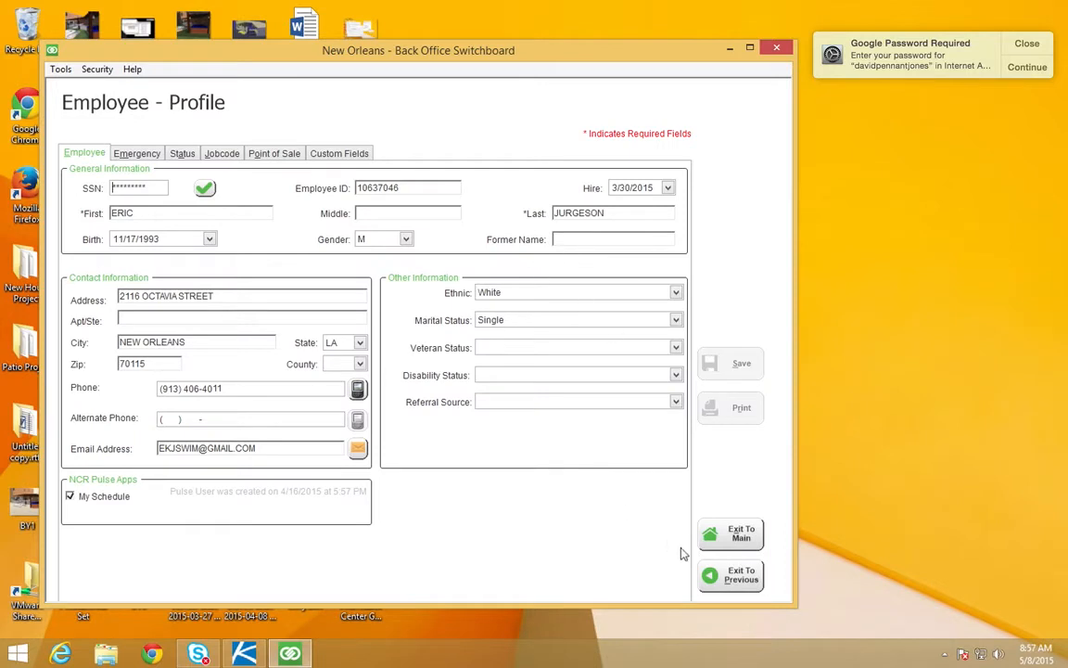
left_click(732, 576)
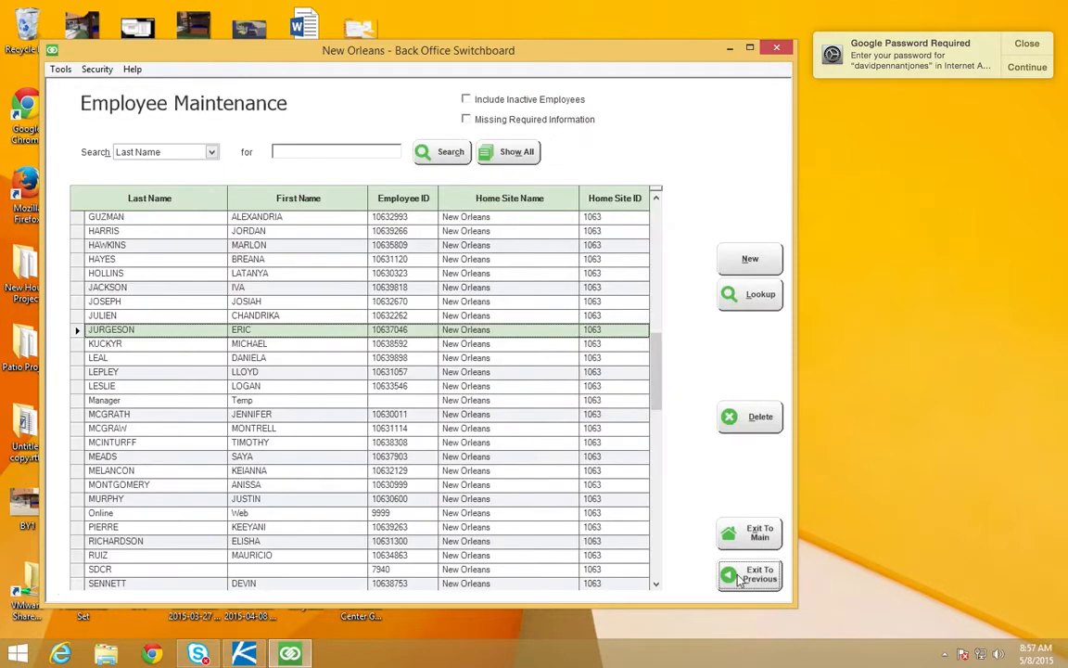
Step: Start a new employee record, enter the employee's social security number and verify it
left_click(742, 267)
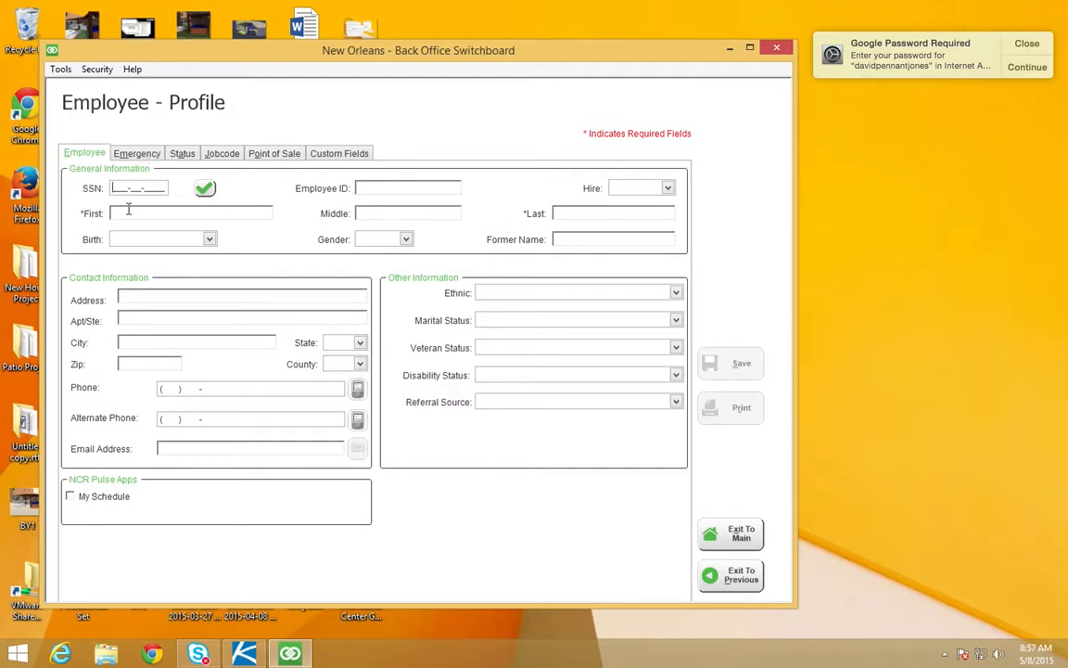
type("555-55-5555")
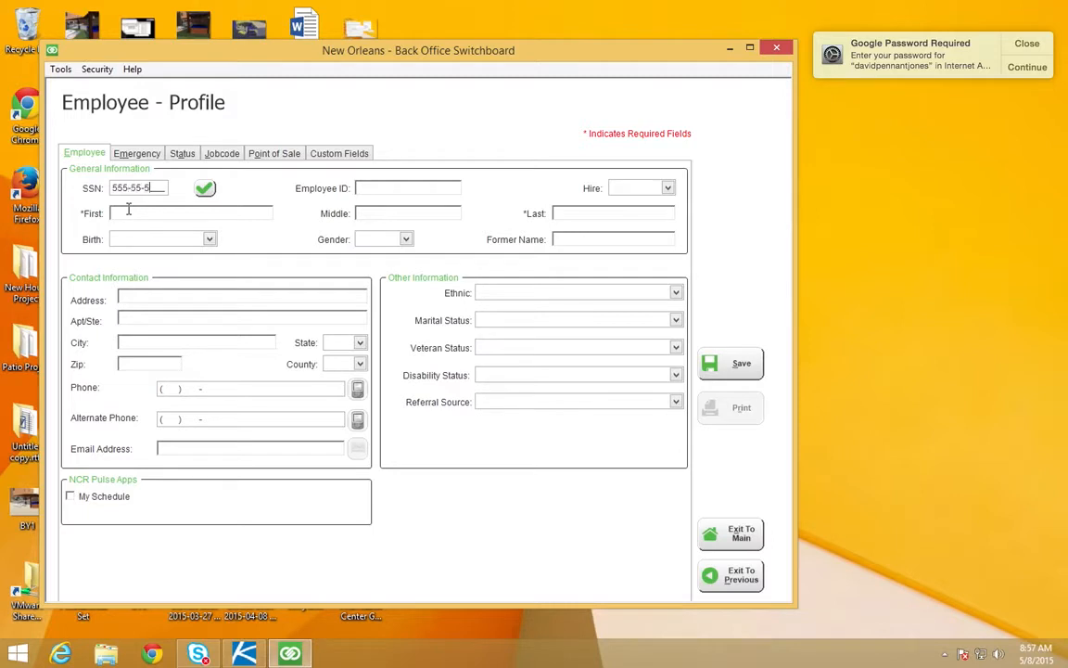
left_click(204, 188)
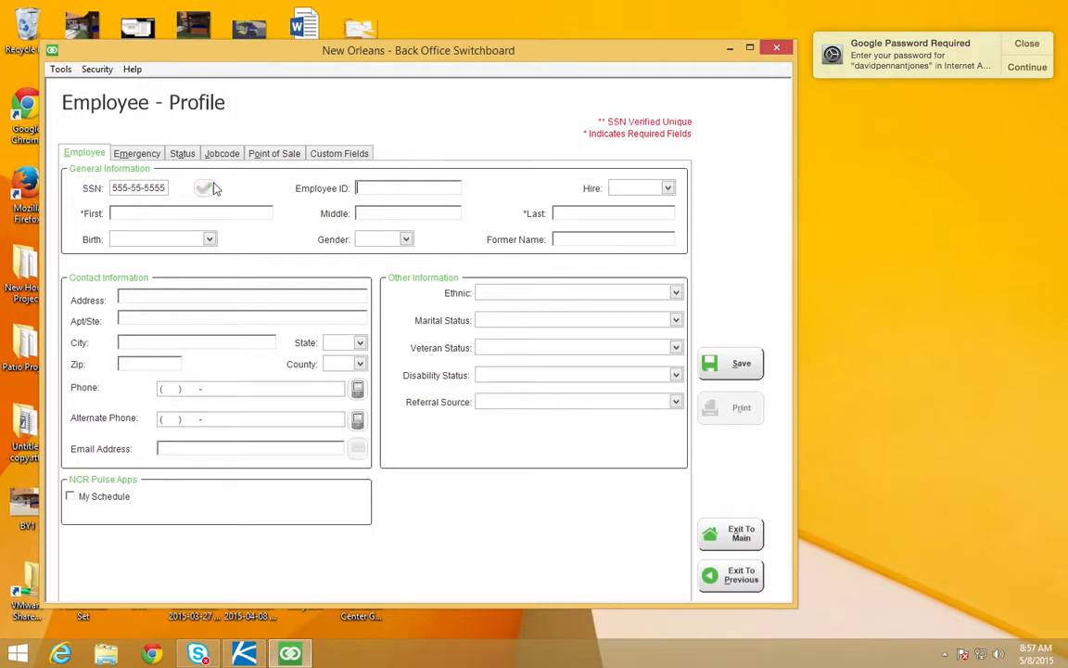
Step: Enter the new employee's first, middle and last names
left_click(121, 213)
key("Tab")
key("Tab")
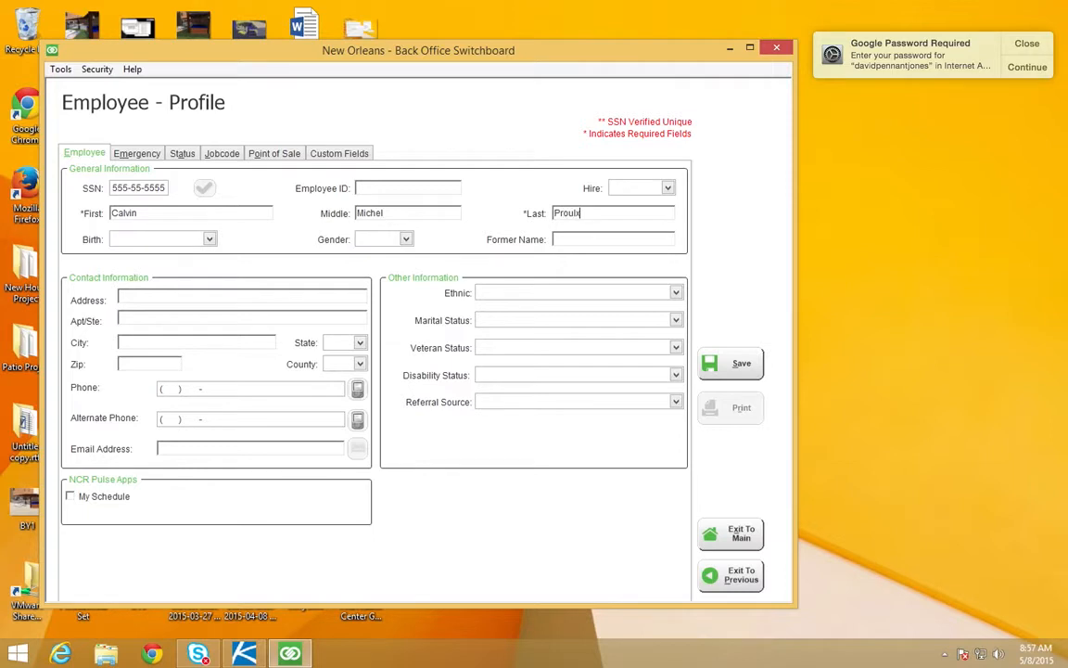
key("Tab")
Step: Enter the new employee's date of birth
left_click(209, 241)
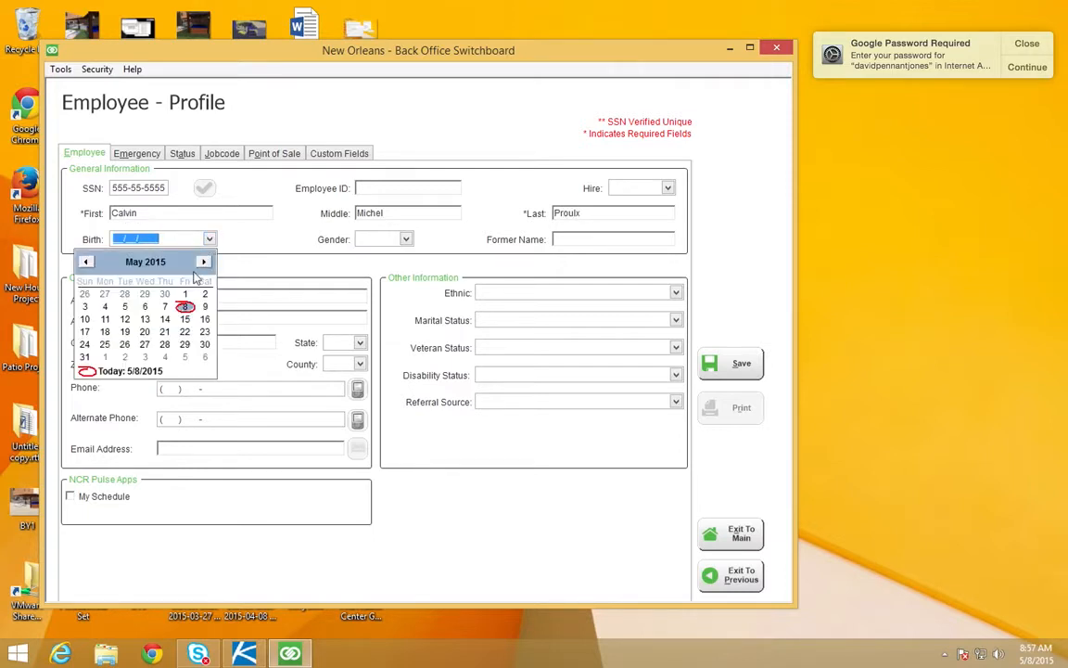
left_click(85, 262)
left_click(86, 262)
left_click(85, 261)
left_click(85, 262)
left_click(85, 261)
left_click(85, 262)
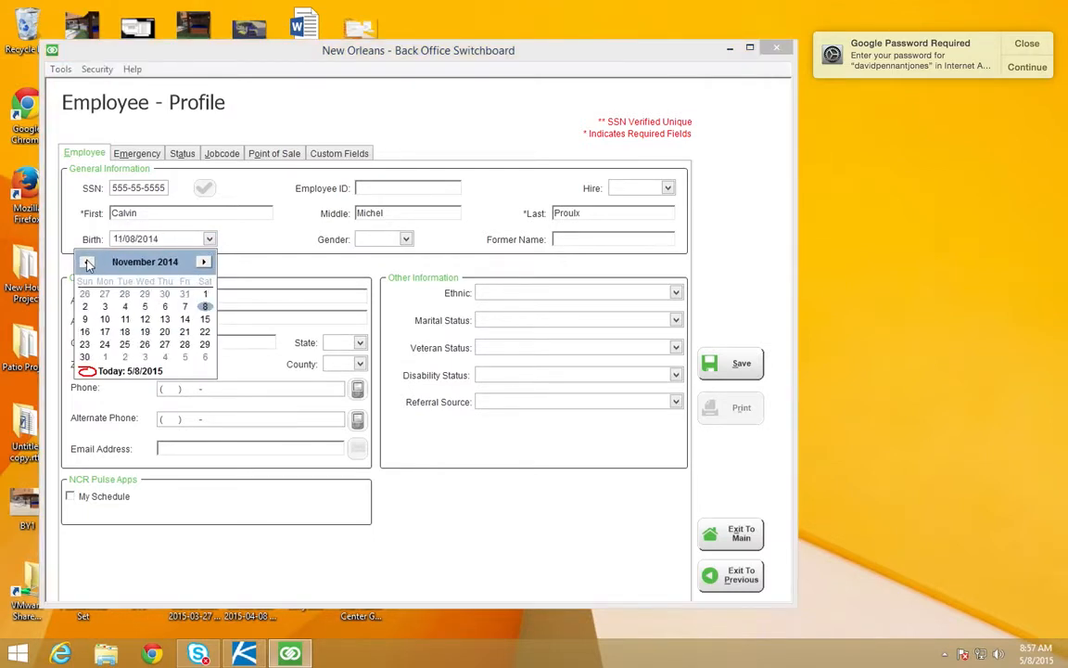
left_click(87, 263)
left_click(87, 262)
left_click(87, 262)
left_click(133, 238)
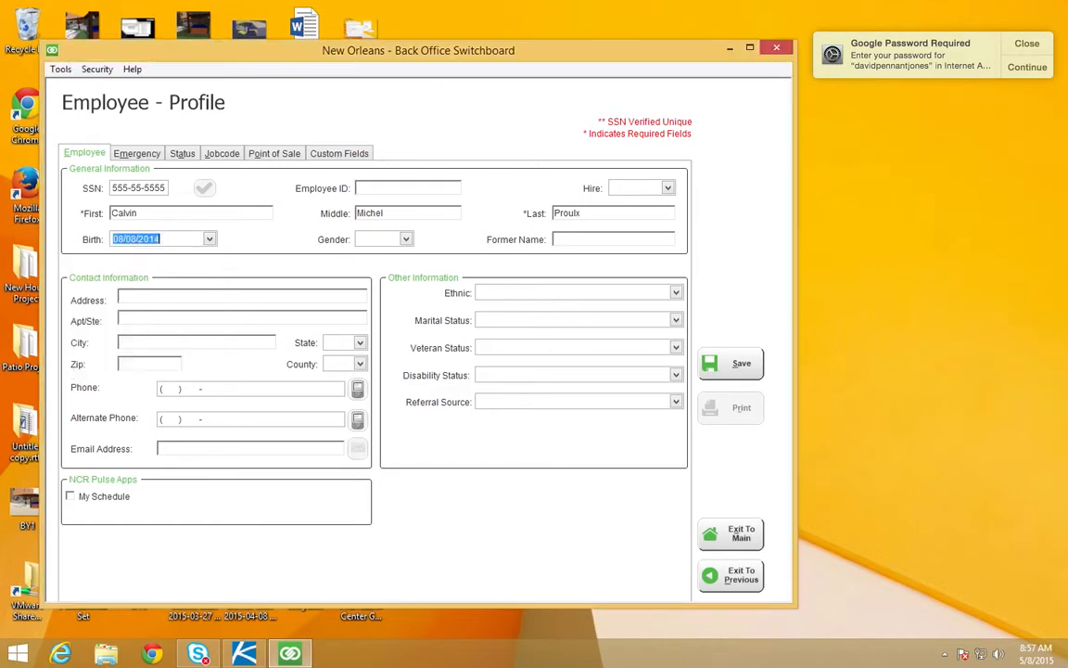
type("09/23/1987")
Step: Set the employee's gender to M and the hire date to 5/7/2015
left_click(405, 239)
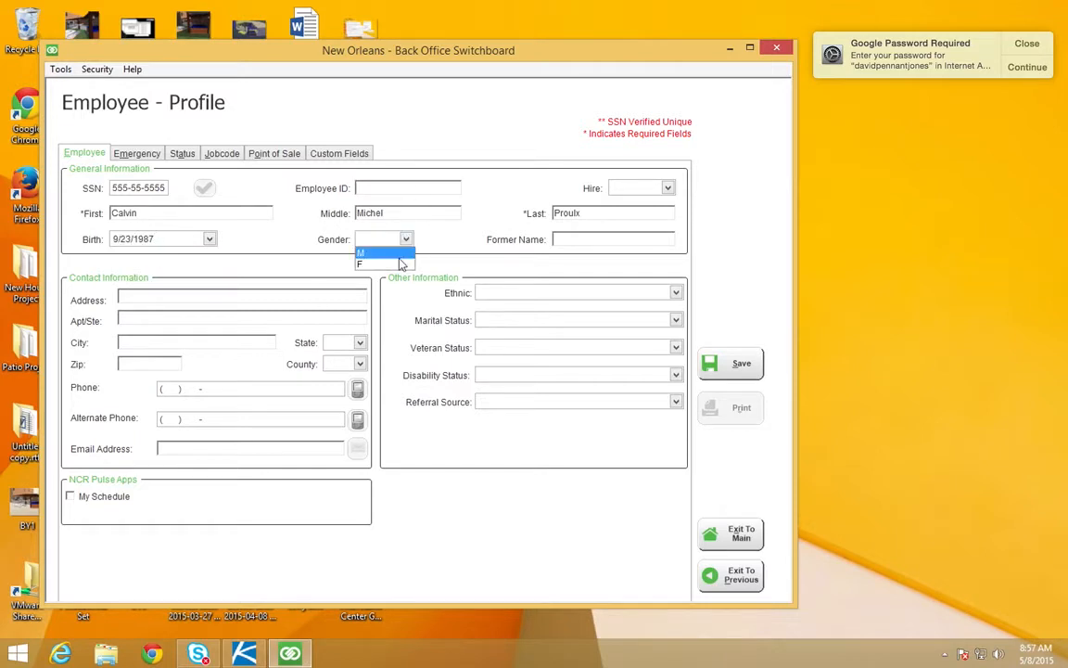
left_click(385, 262)
left_click(578, 243)
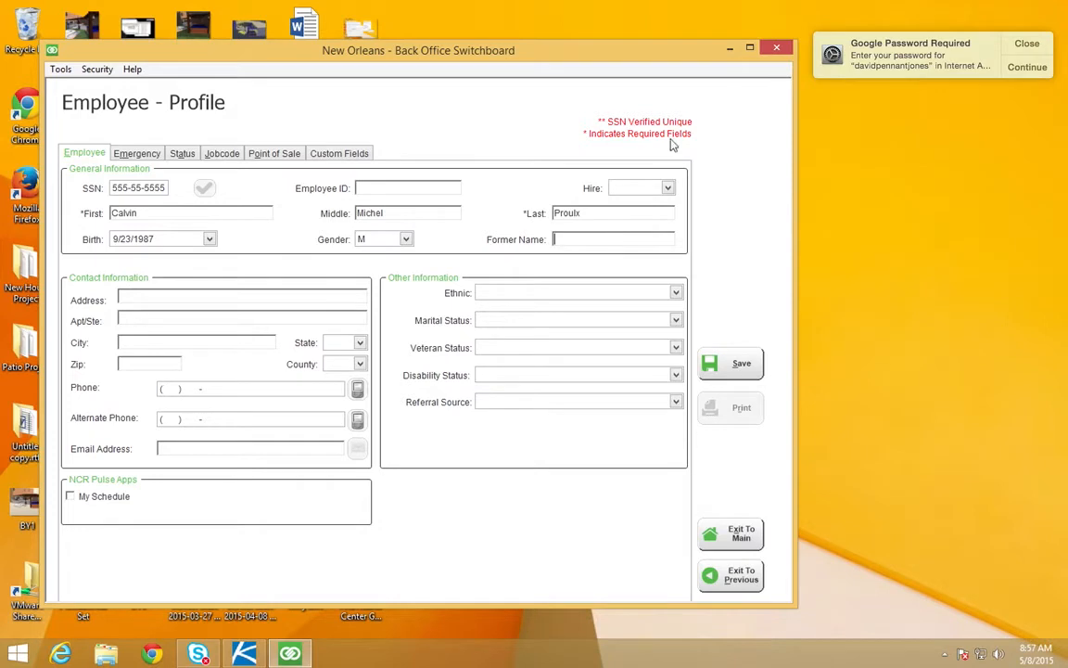
left_click(615, 187)
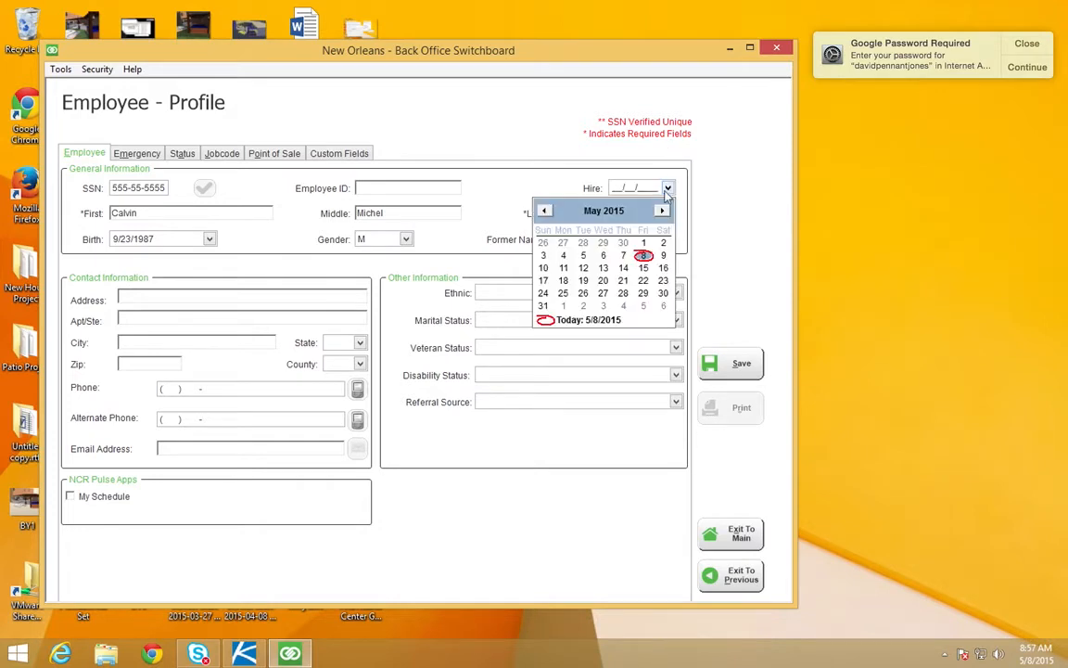
left_click(622, 256)
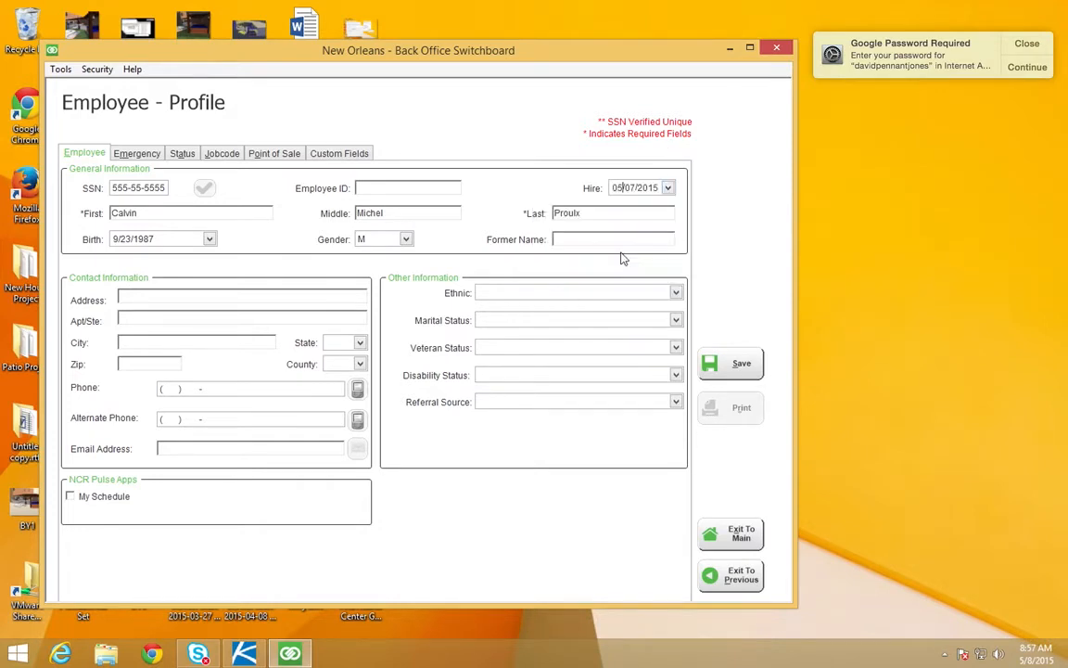
Step: Enter the employee ID, made up of the site number followed by four more digits
left_click(403, 187)
type("10635555")
Step: Enter the employee's street address, apartment number and city in the contact information
left_click(263, 295)
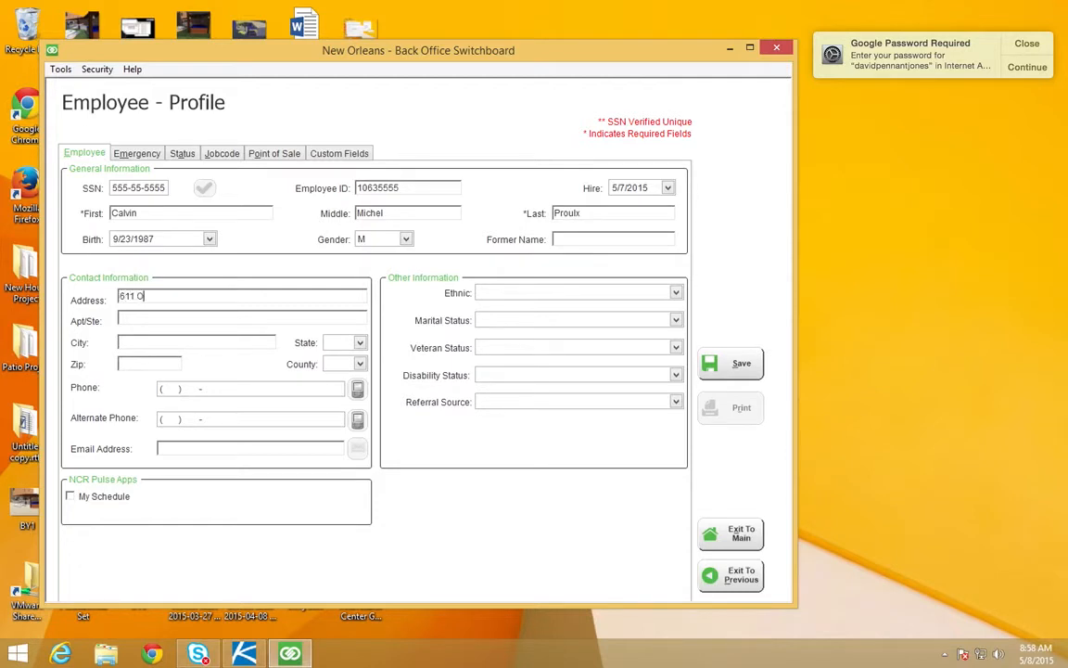
key("Tab")
type("C-9")
key("Tab")
type("New Orleans")
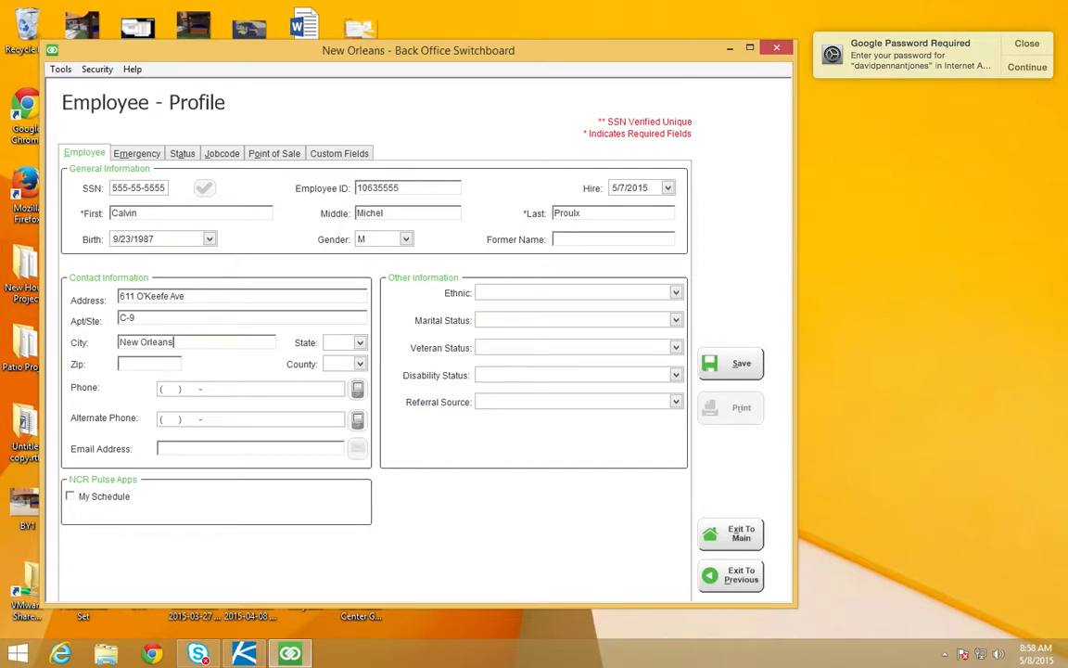
Step: Select the state and enter the zip code of the employee's address
key("Tab")
key("c")
left_click(358, 342)
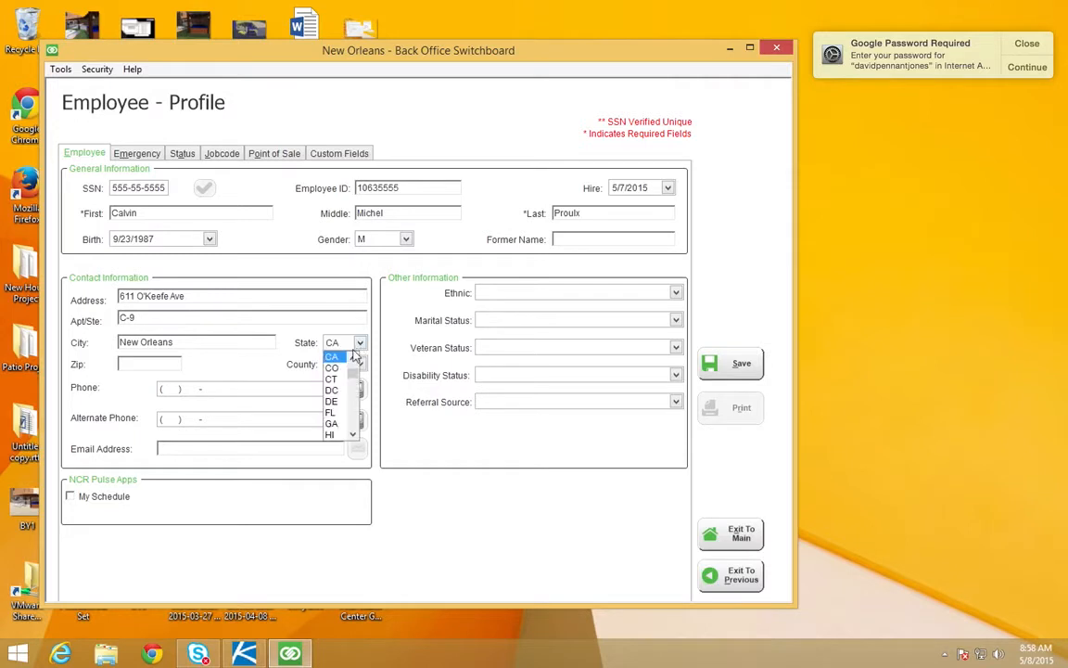
left_click(340, 434)
left_click(359, 343)
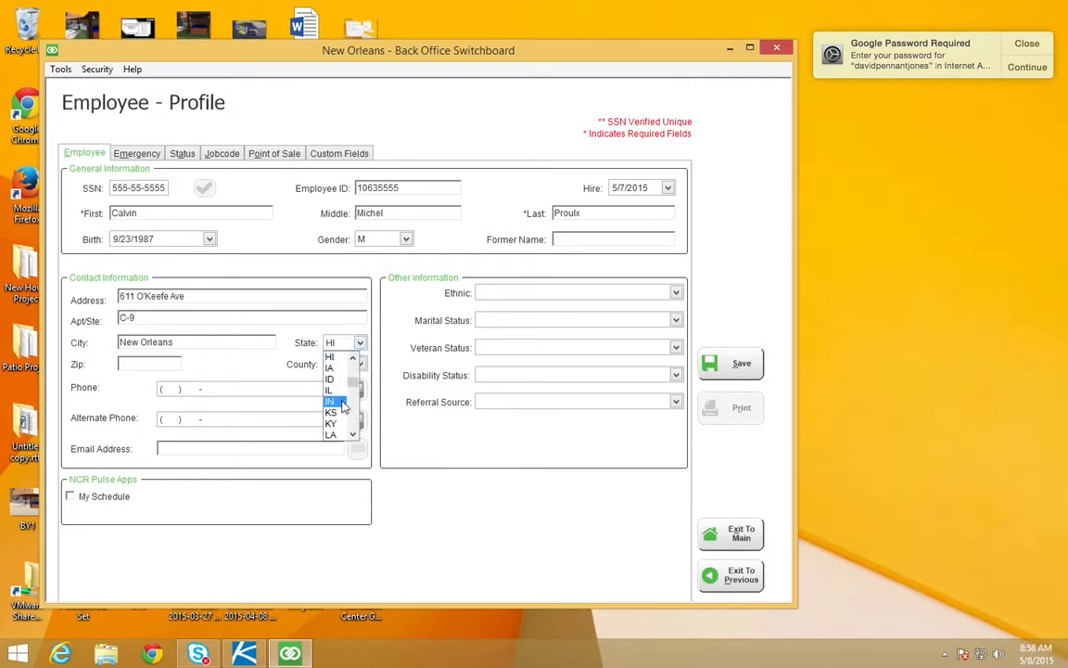
left_click(330, 435)
left_click(153, 363)
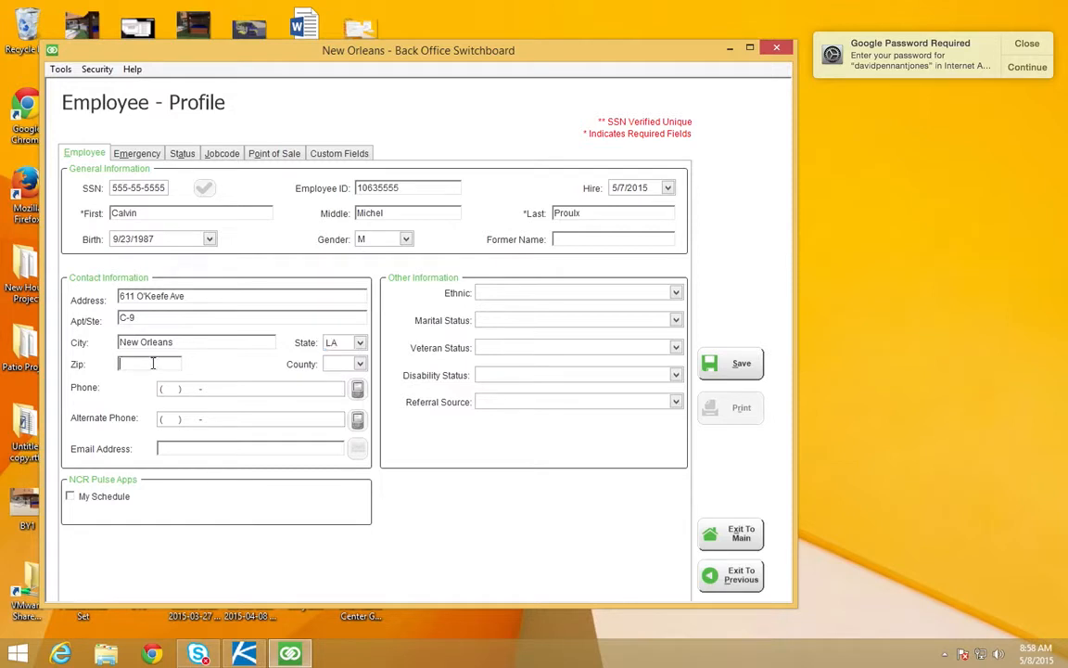
type("70113")
Step: Enter the employee's primary phone number
left_click(213, 390)
left_click(163, 388)
left_click(164, 388)
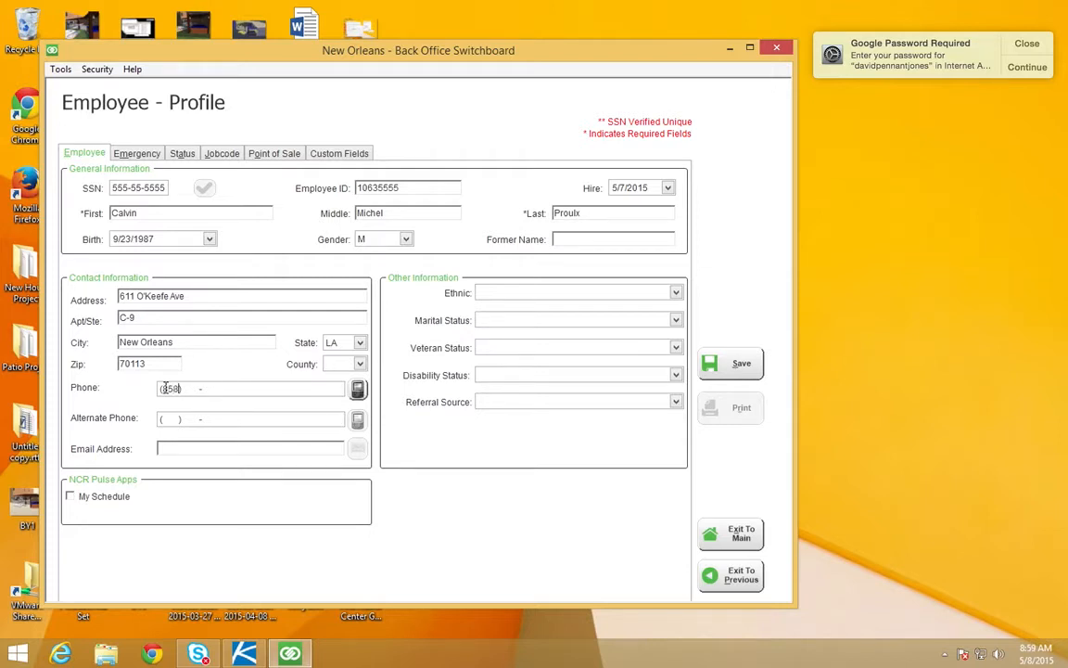
Step: Enter the employee's email address and enable the My Schedule option for NCR Pulse Apps
left_click(187, 451)
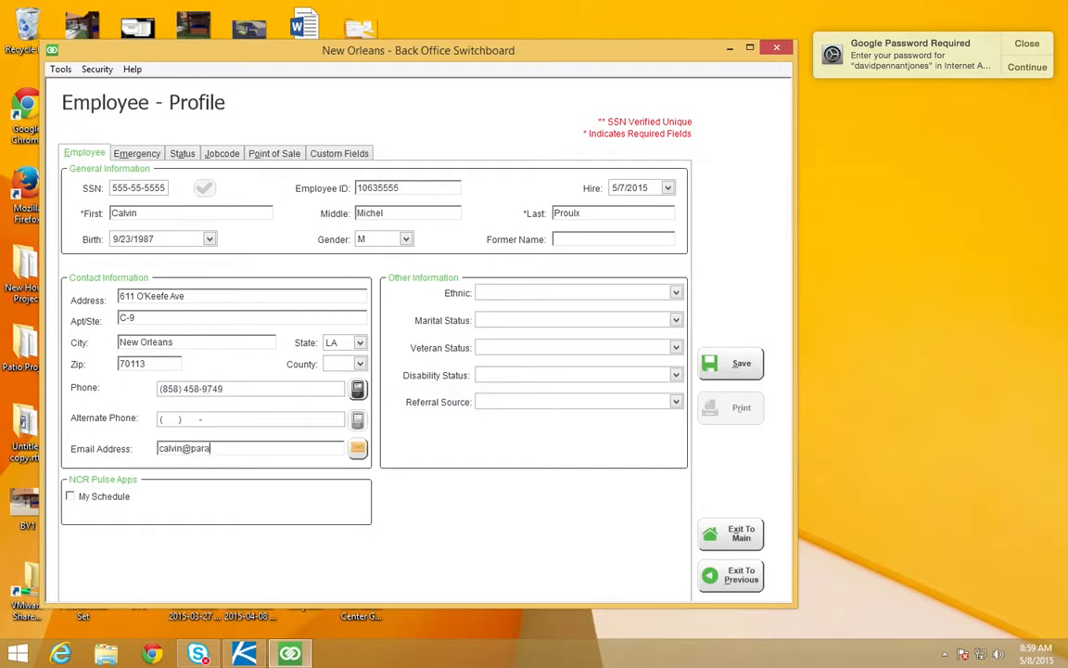
left_click(71, 497)
Step: Set the employee's ethnicity to White and marital status to Single
left_click(677, 292)
left_click(631, 306)
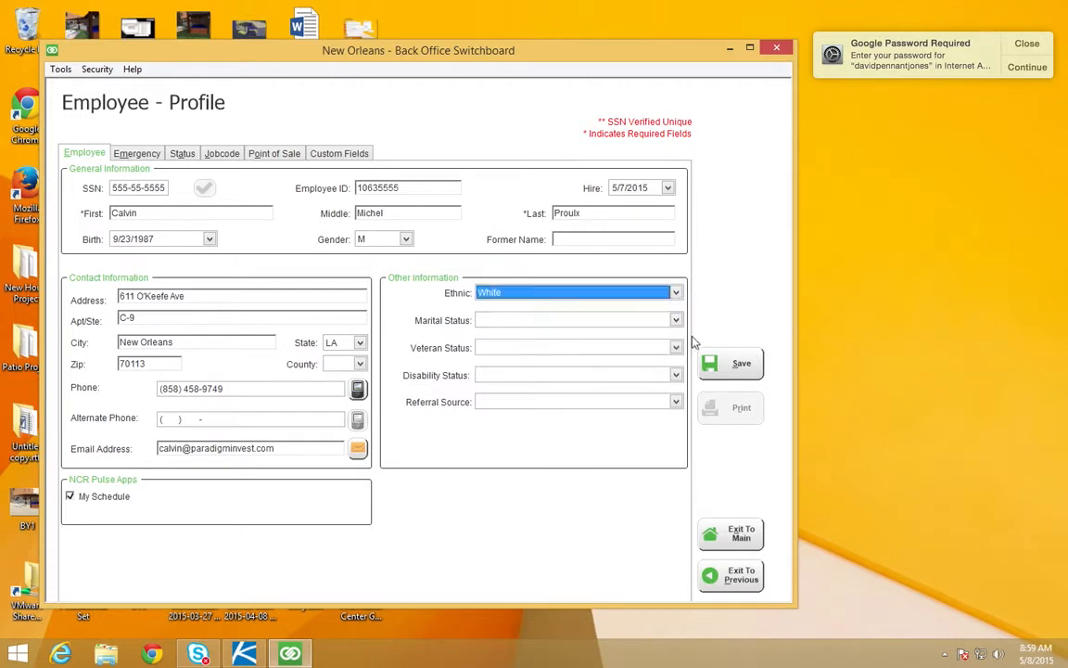
left_click(633, 320)
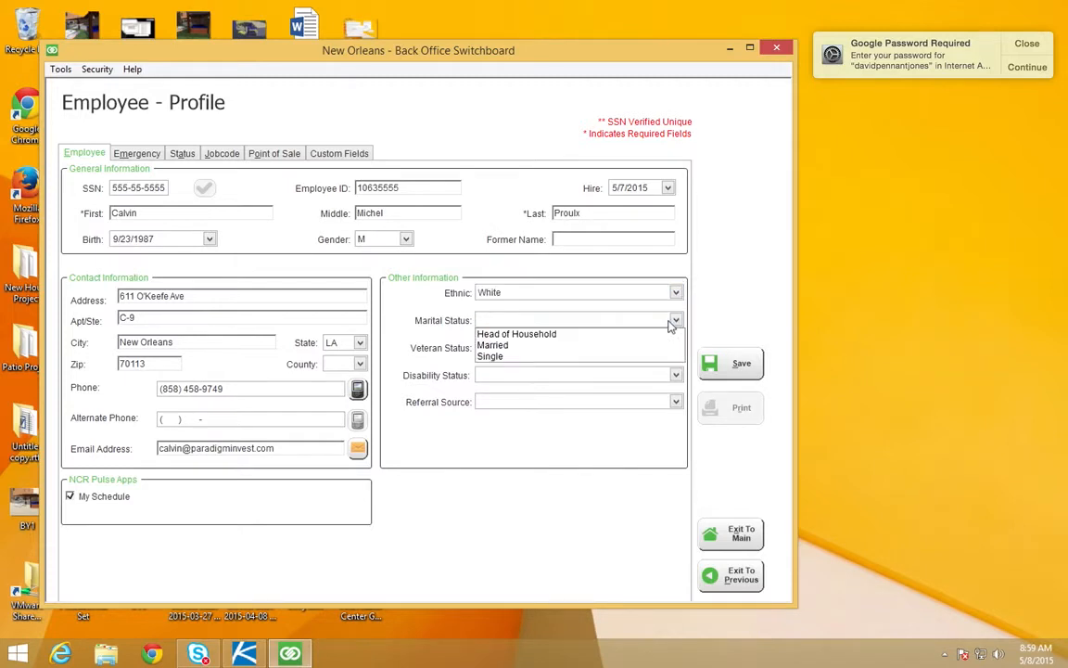
left_click(618, 357)
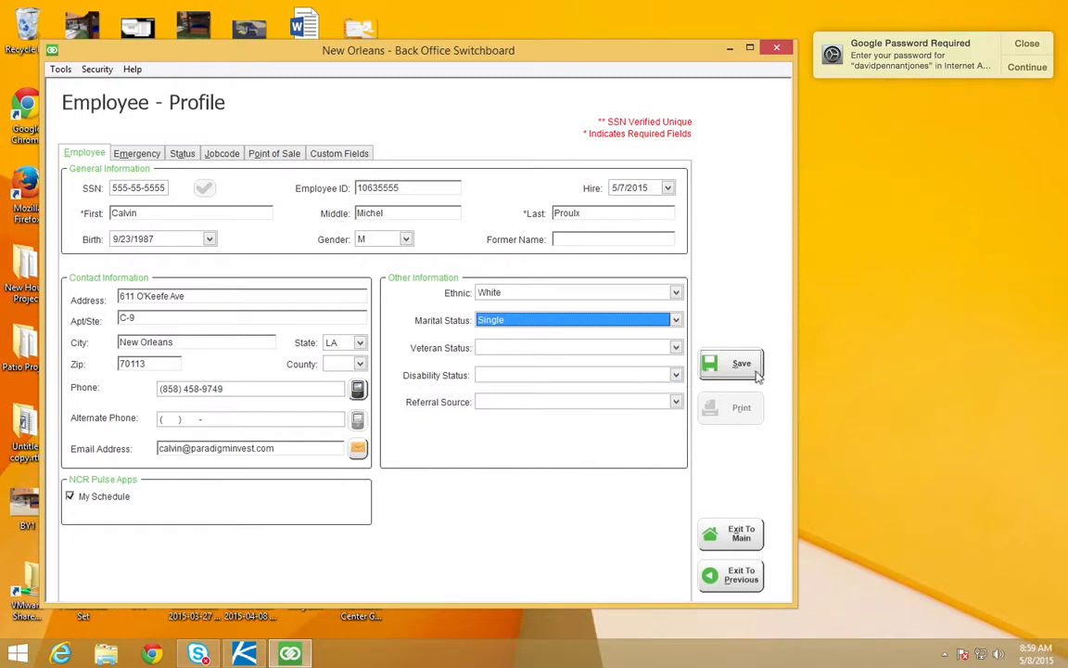
Step: Set the employment reason to New Hire in the employee's status details
left_click(121, 151)
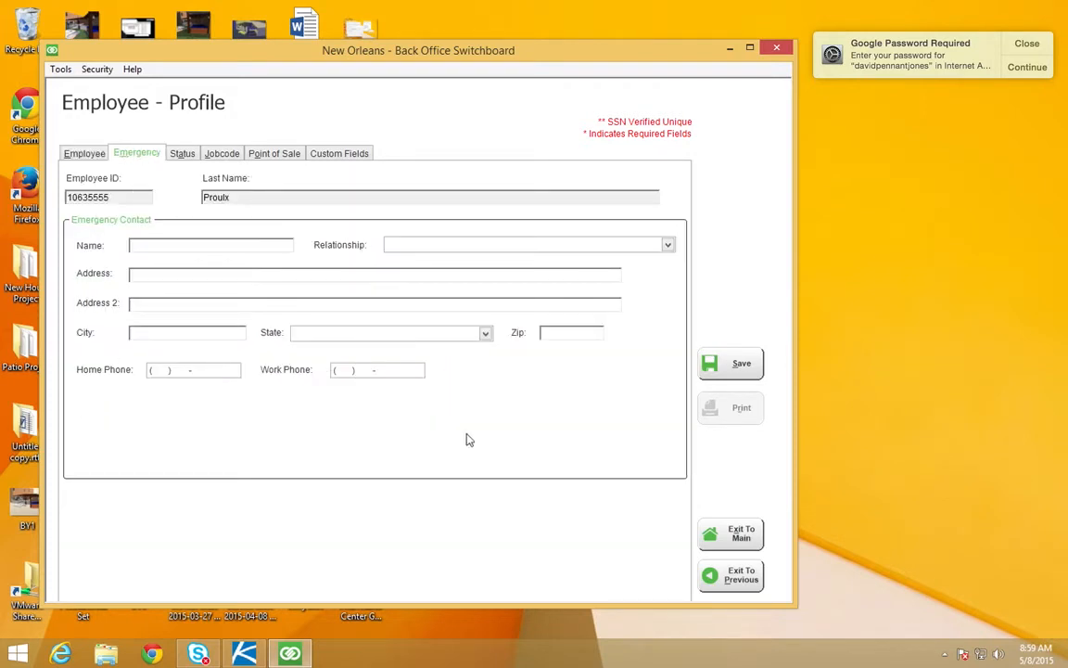
left_click(186, 154)
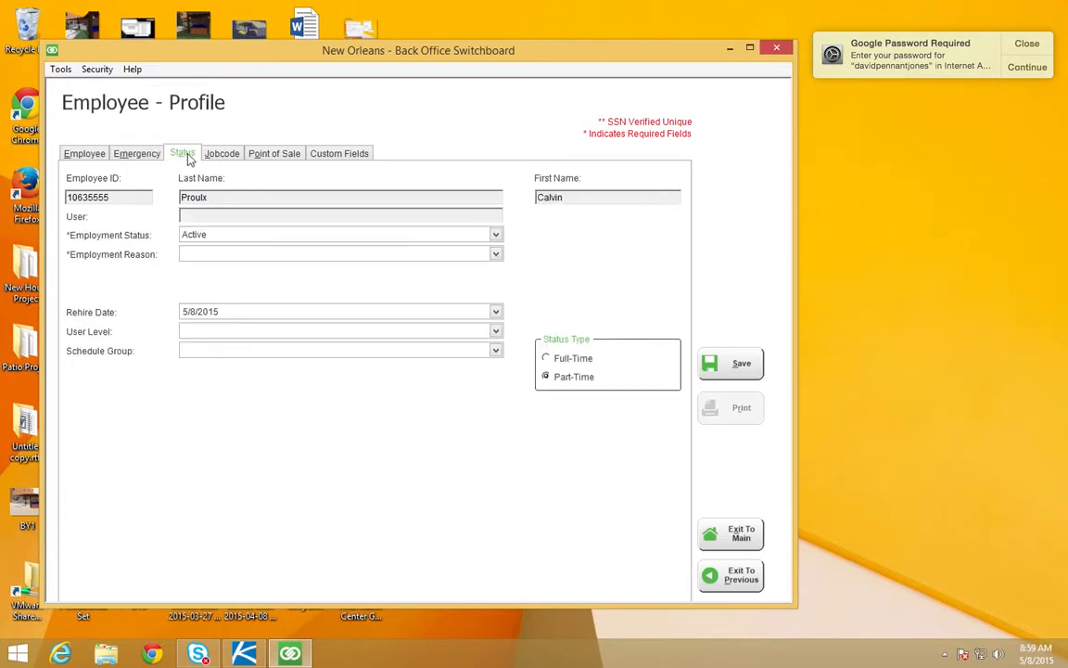
left_click(497, 256)
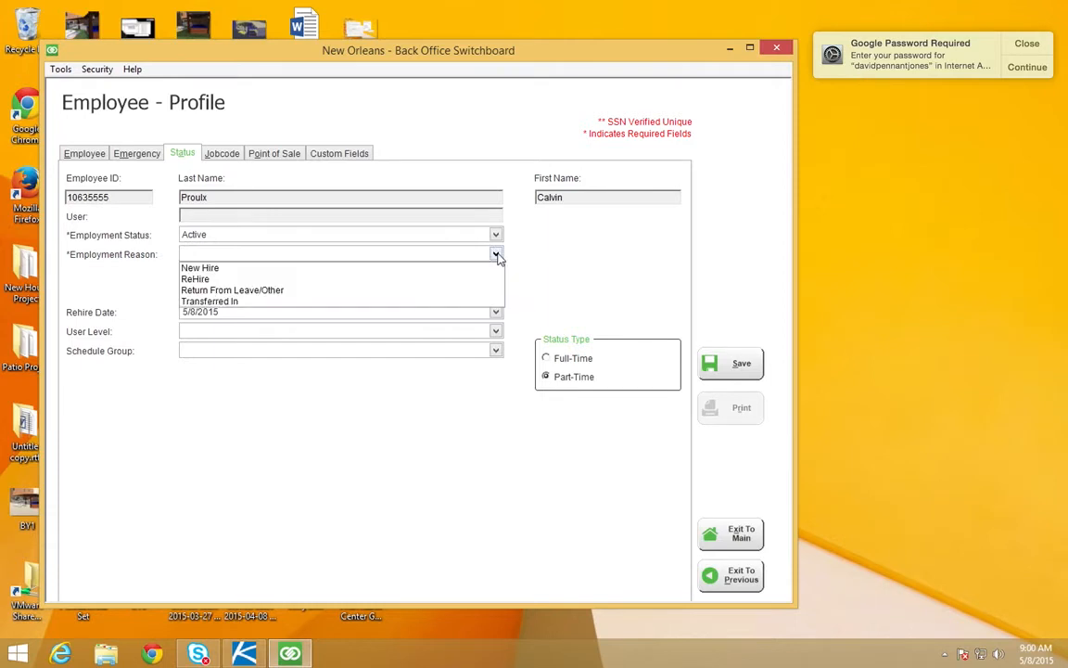
left_click(290, 269)
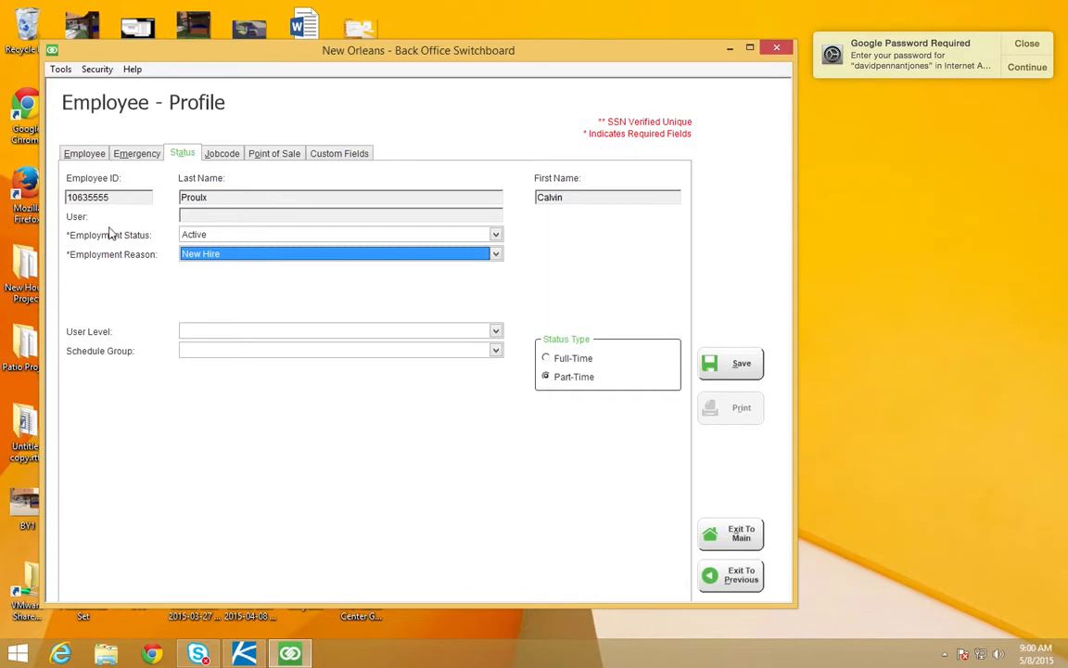
Step: Review the available Performance Ranking and Rate Reason options in the employee's jobcode details without choosing any
left_click(223, 150)
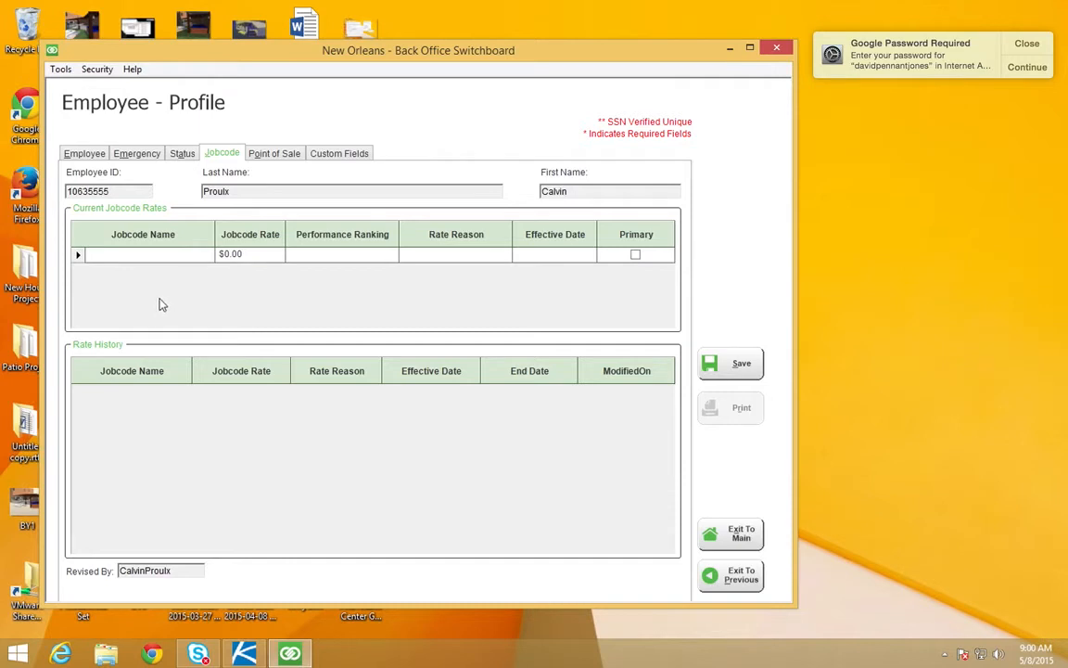
left_click(293, 260)
left_click(391, 256)
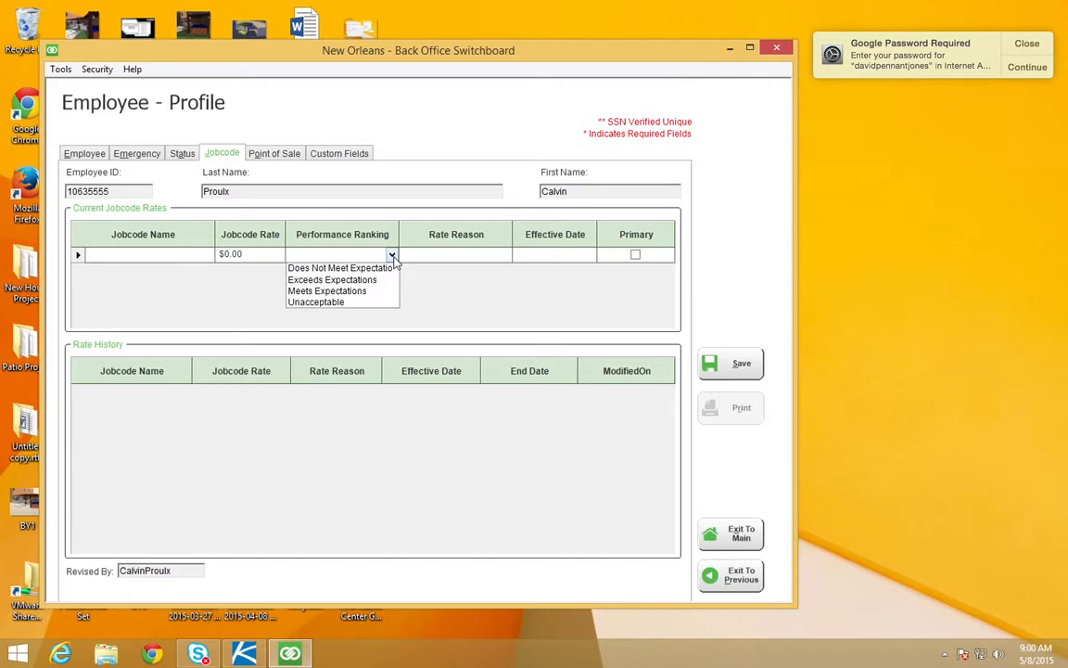
left_click(424, 290)
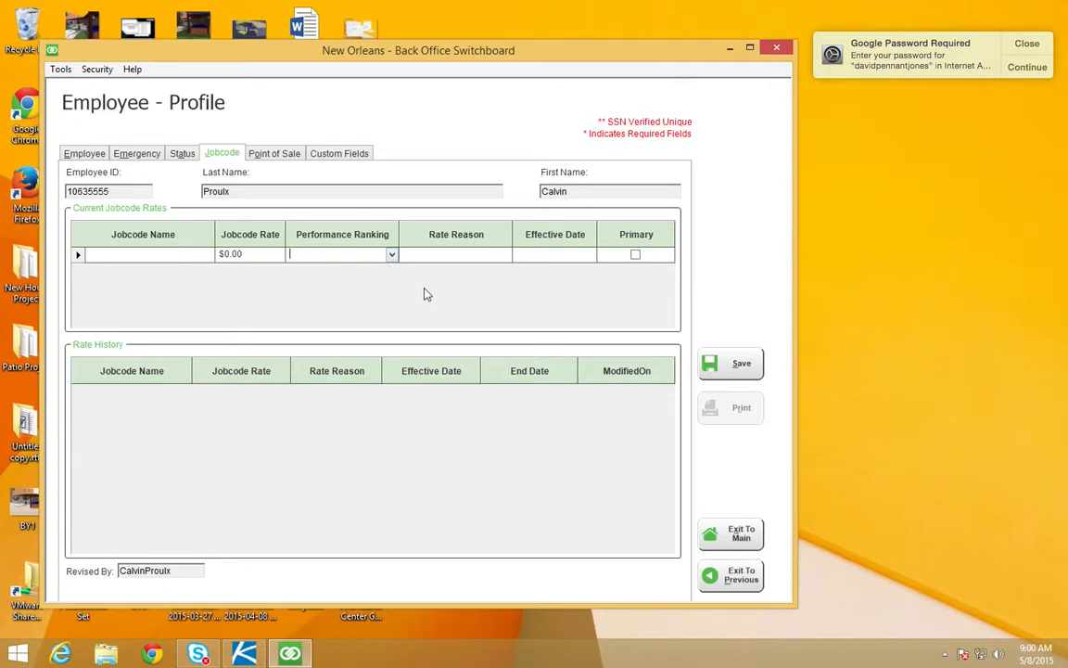
left_click(504, 256)
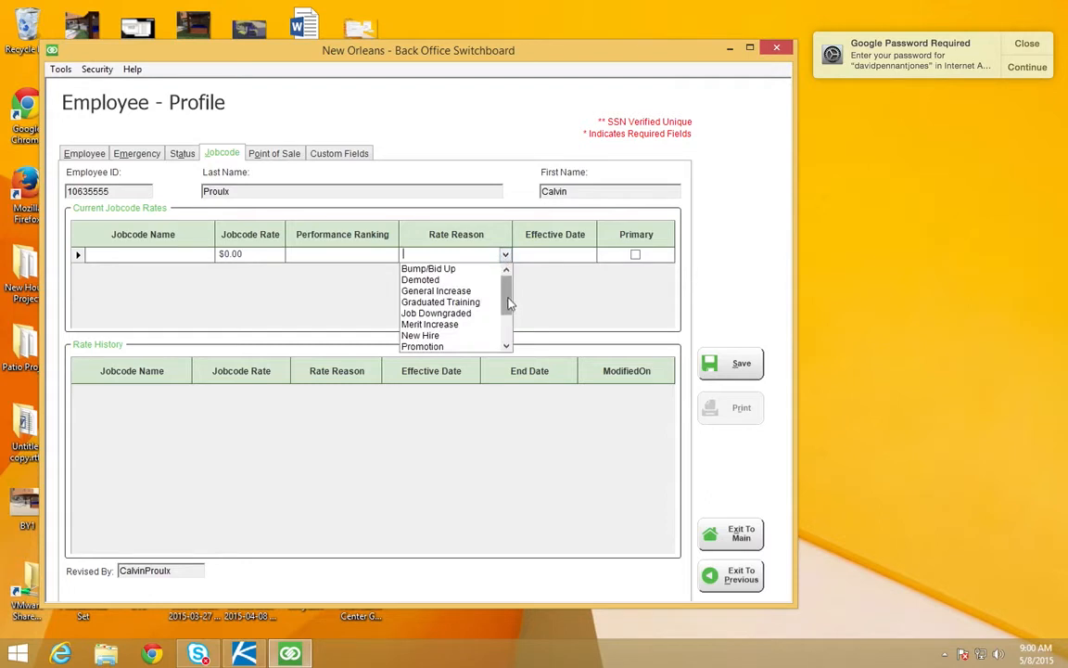
left_click_drag(508, 283, 506, 330)
left_click(534, 322)
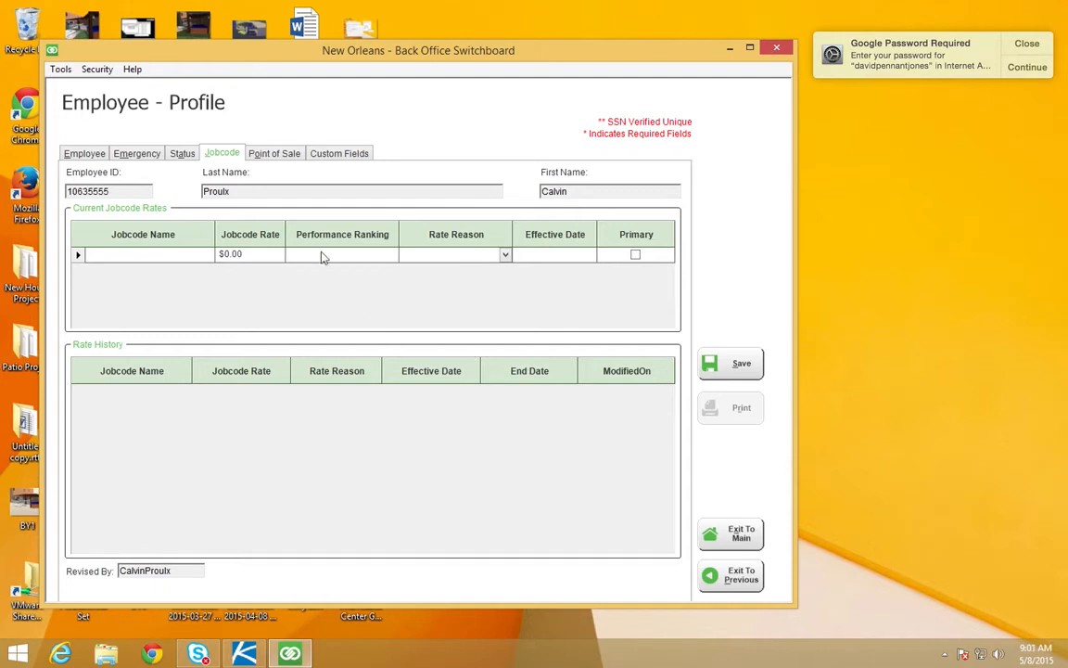
Step: Assign the Team Member jobcode to the employee with a jobcode rate of 7.25
left_click(158, 255)
left_click(207, 254)
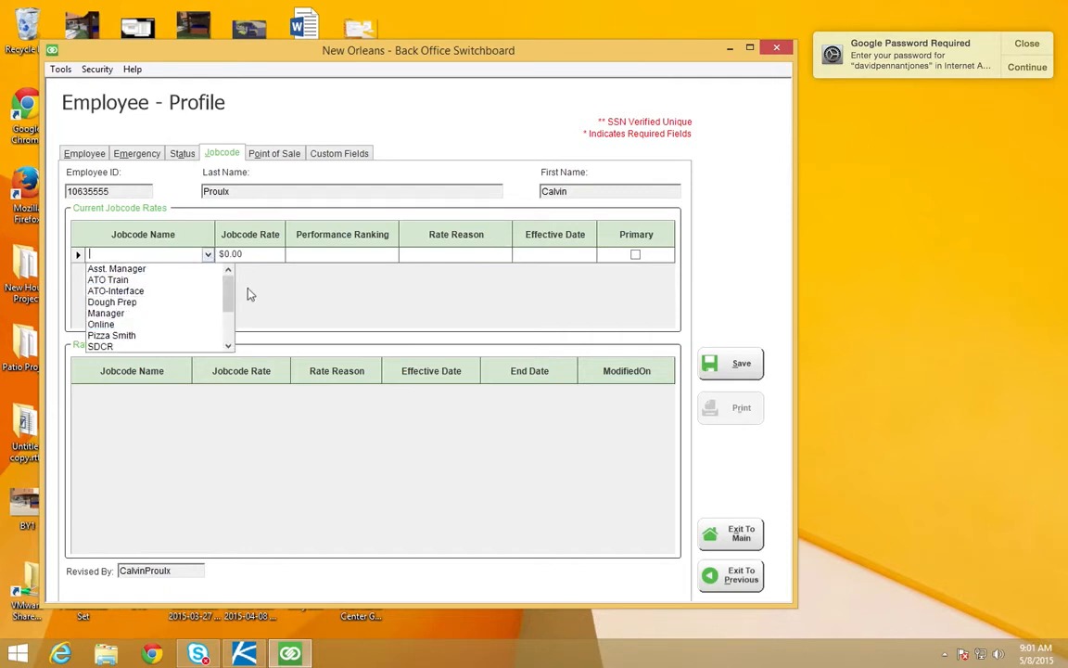
left_click_drag(229, 297, 229, 326)
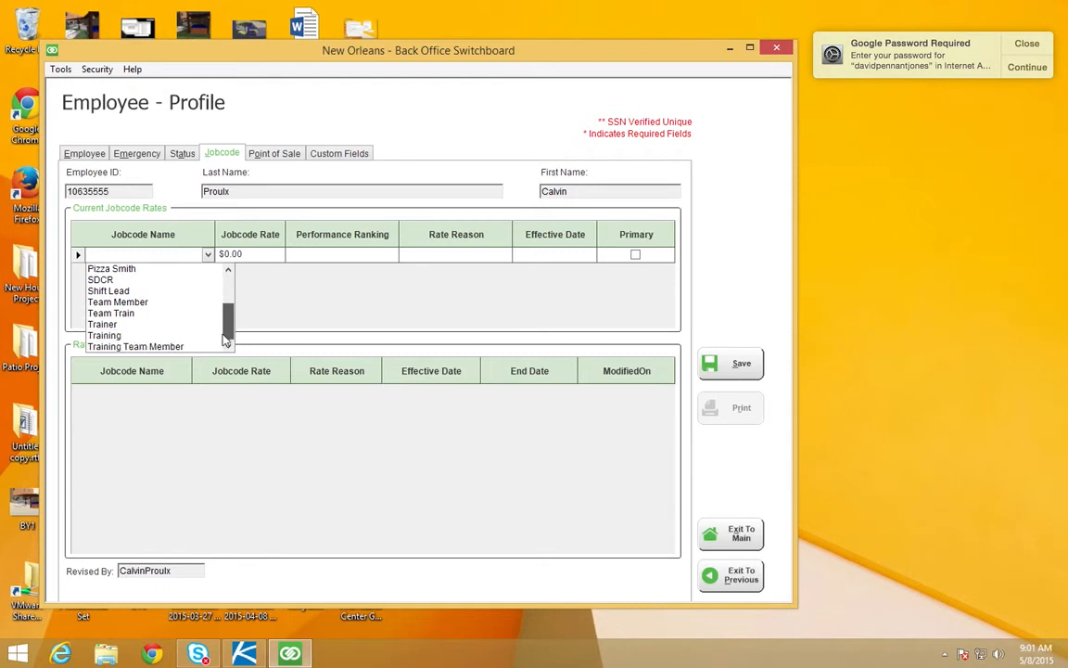
left_click(121, 310)
left_click(206, 254)
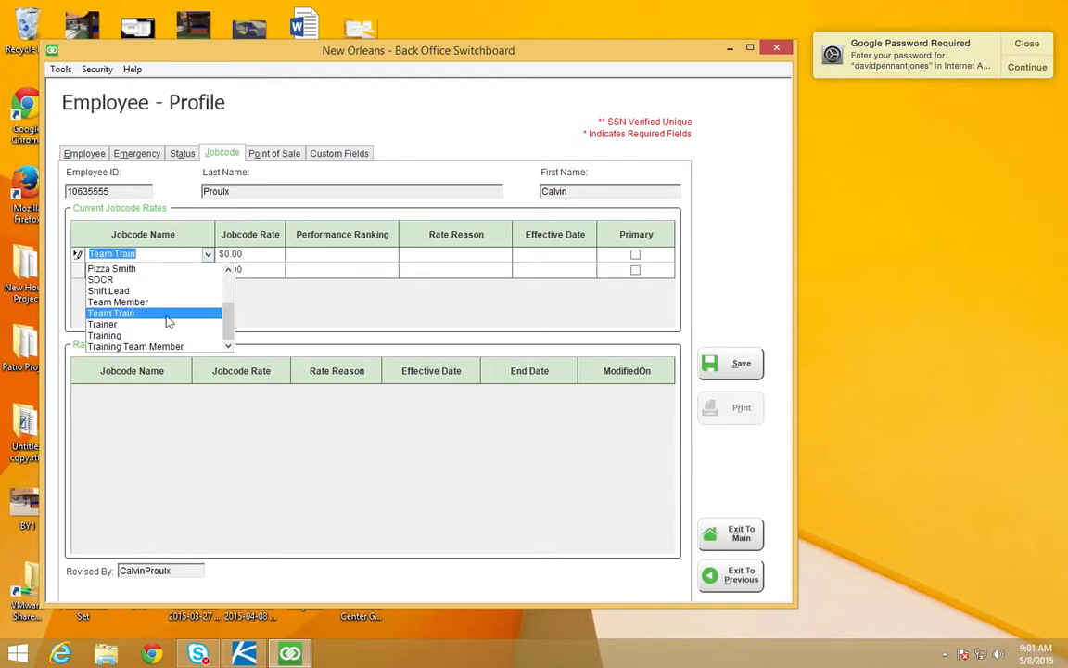
left_click(151, 306)
left_click(239, 255)
type("7.25")
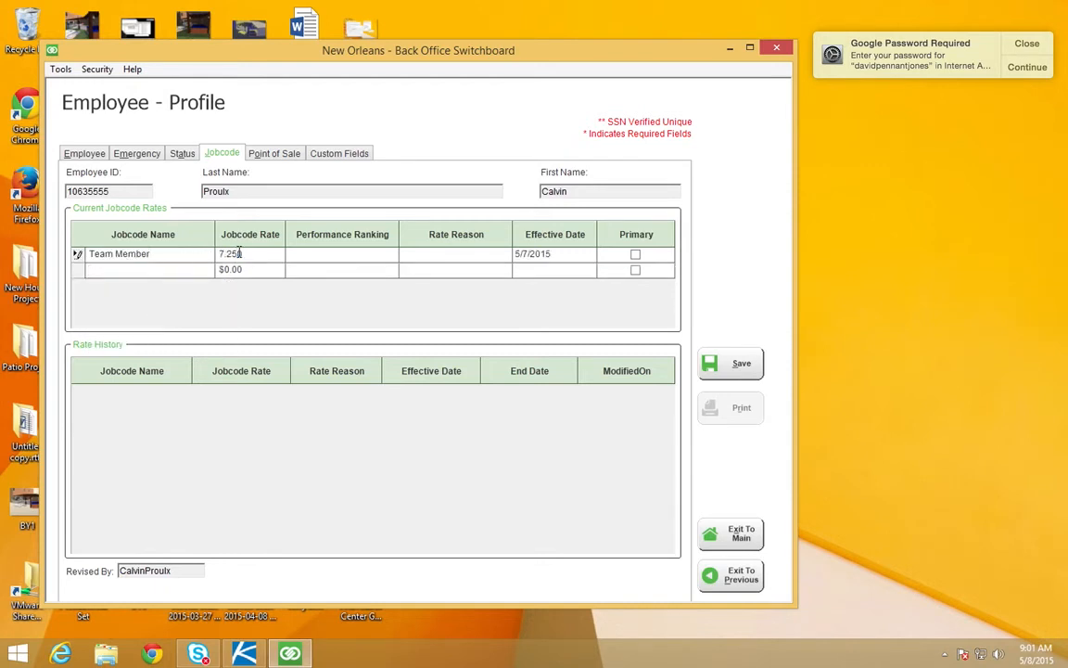
Step: Set the Team Member jobcode's rate reason to New Hire and its performance ranking to Meets Expectations
left_click(327, 256)
left_click(391, 256)
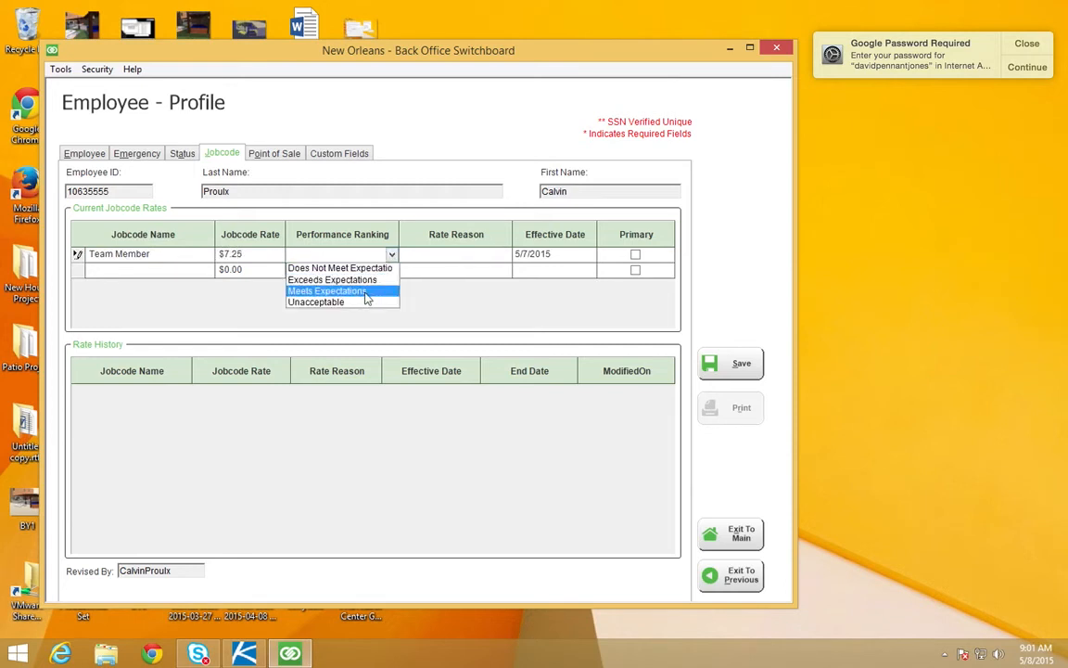
left_click(368, 280)
left_click(443, 265)
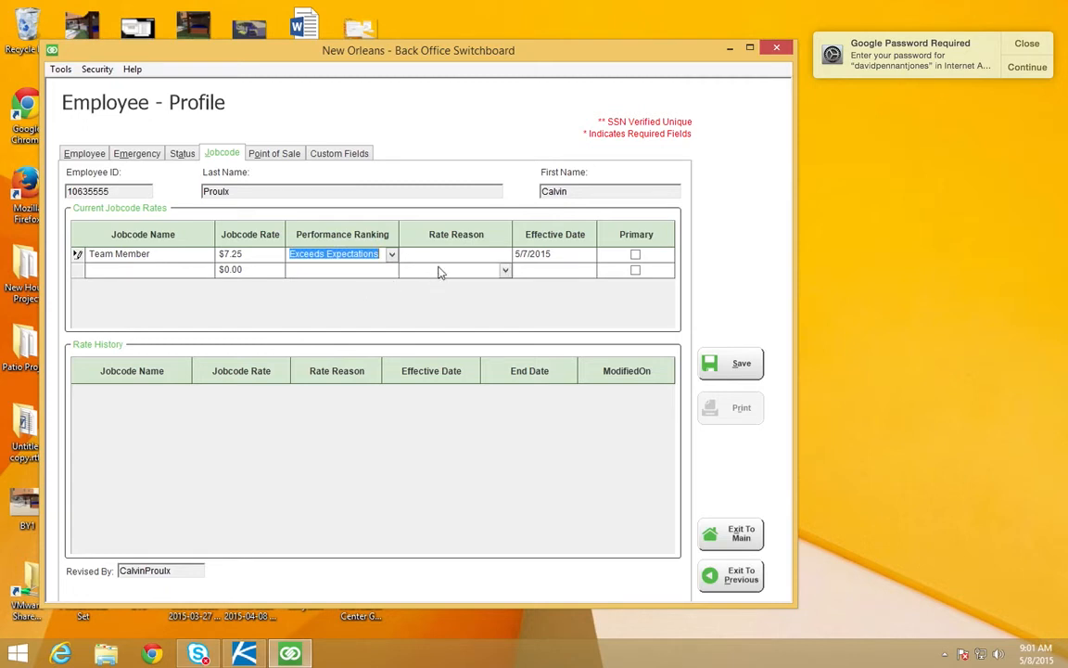
left_click(505, 254)
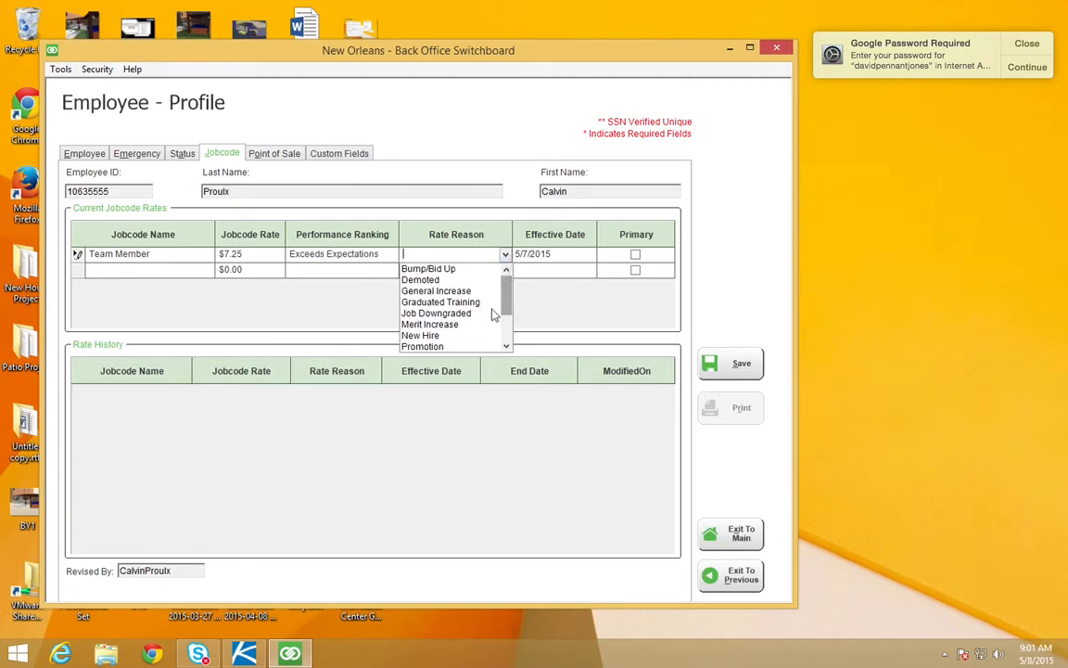
left_click(461, 339)
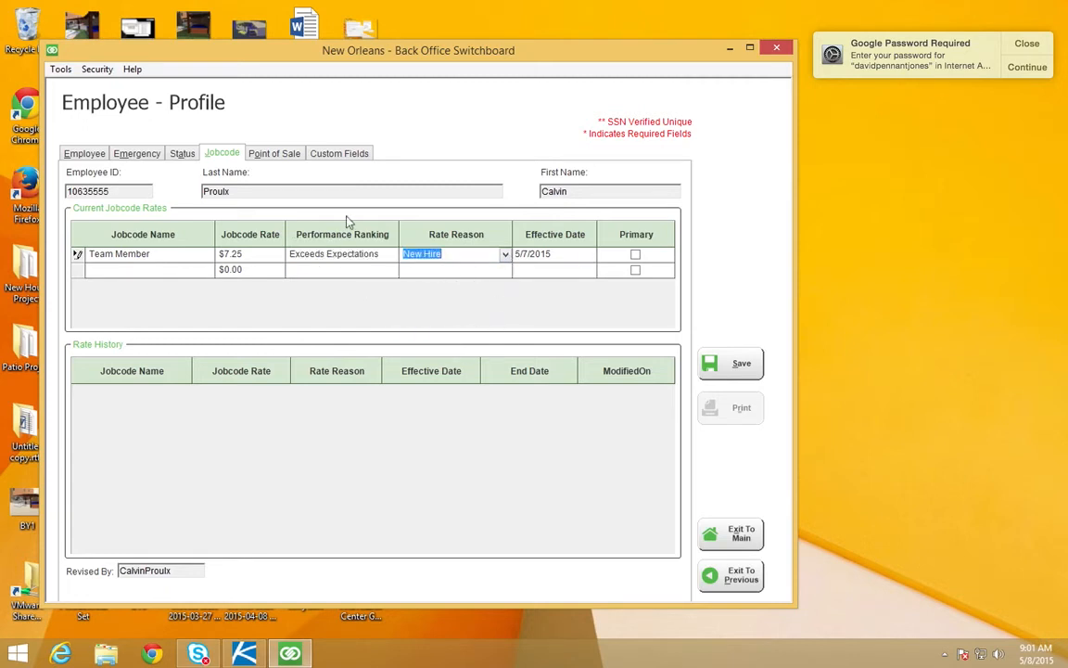
left_click(388, 256)
left_click(367, 294)
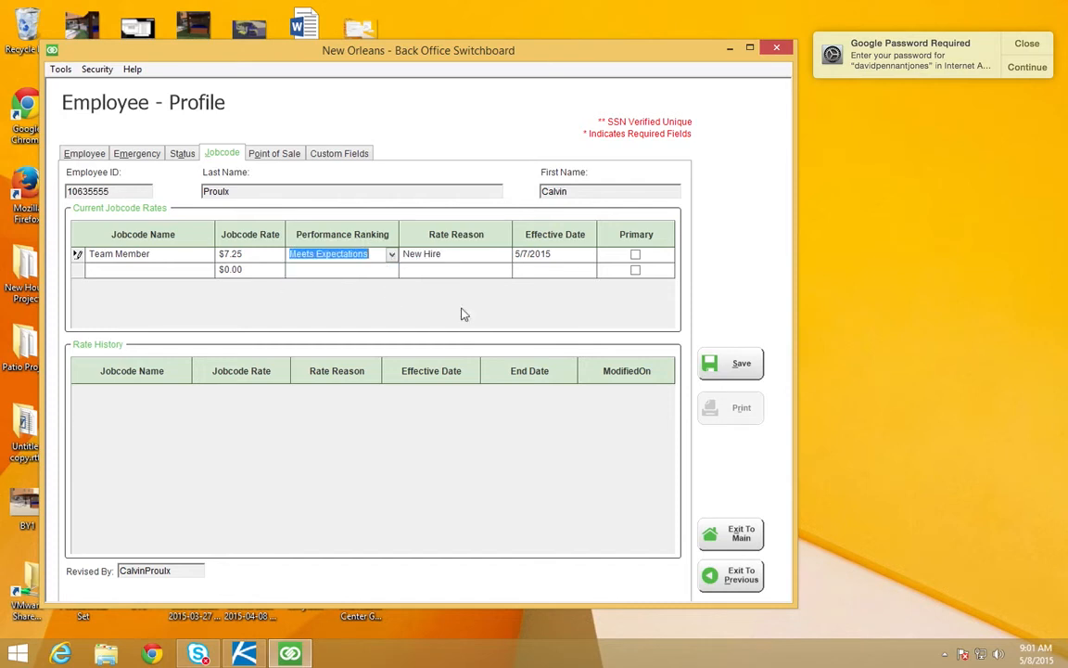
Step: Mark the Team Member jobcode as primary, leaving the blank row below it unmarked
left_click(635, 269)
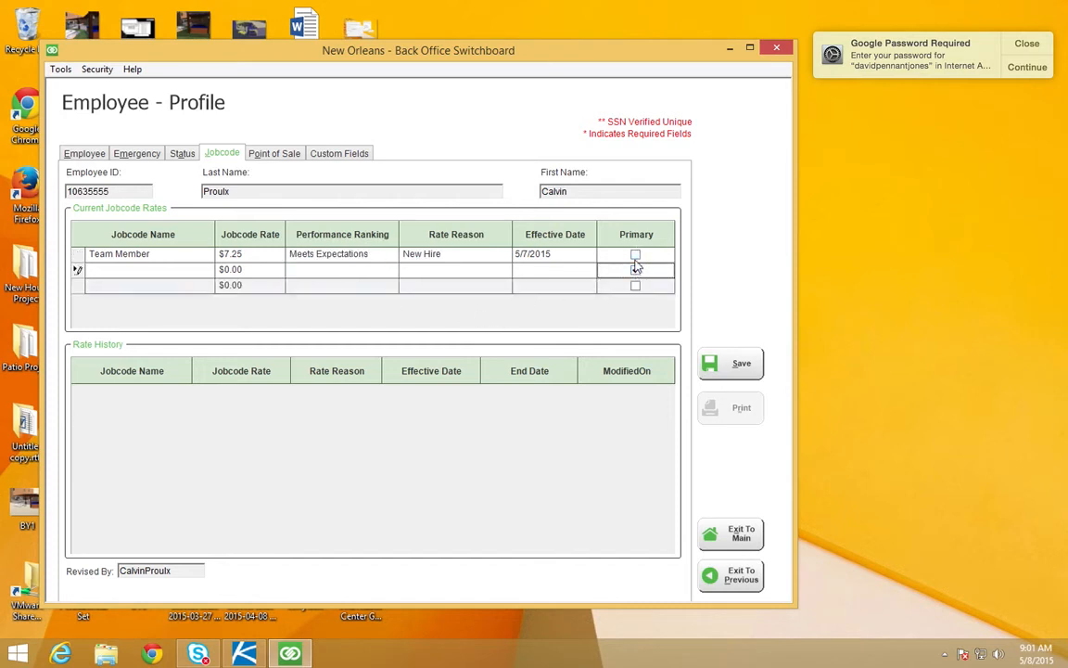
left_click(636, 256)
left_click(636, 270)
left_click(77, 270)
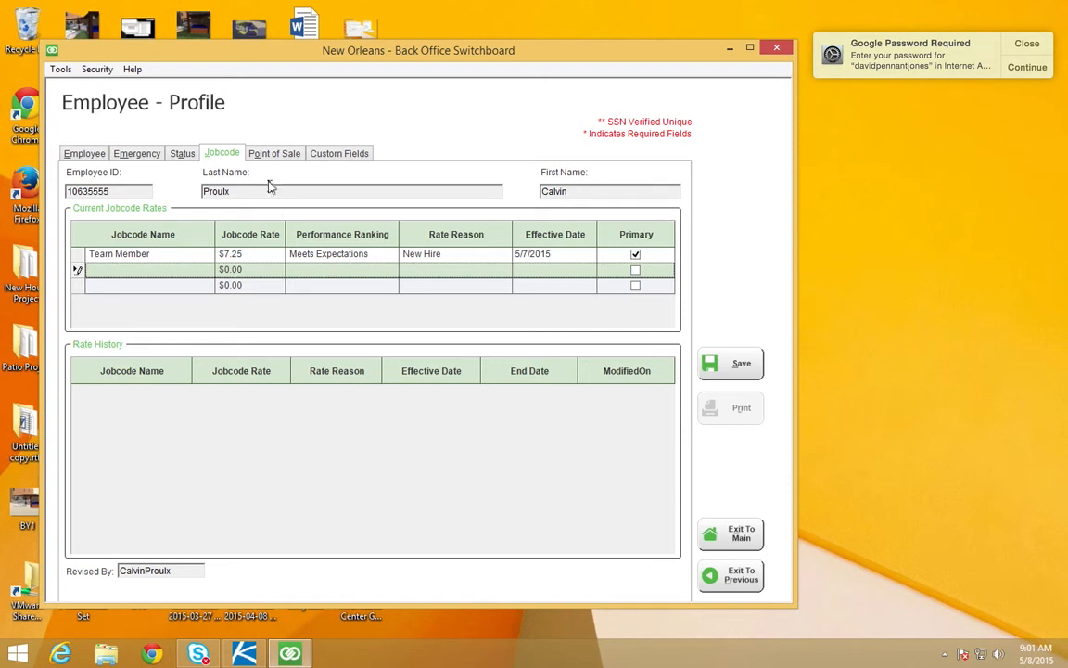
Step: Save the employee profile and acknowledge the notice about the NCR Aloha update
left_click(255, 151)
left_click(215, 151)
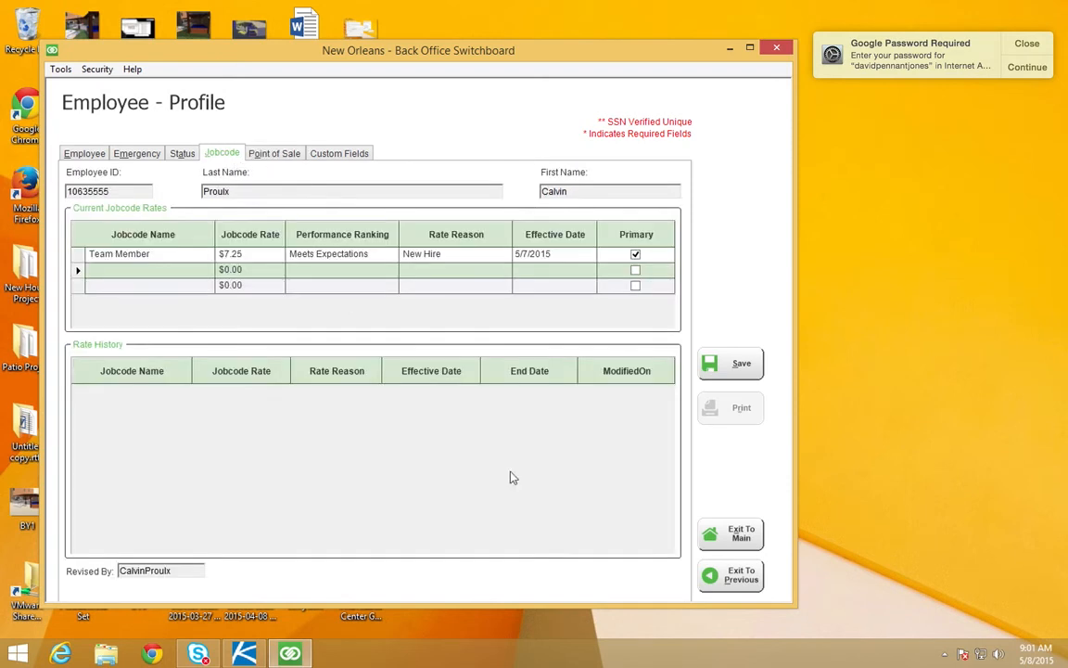
left_click(739, 365)
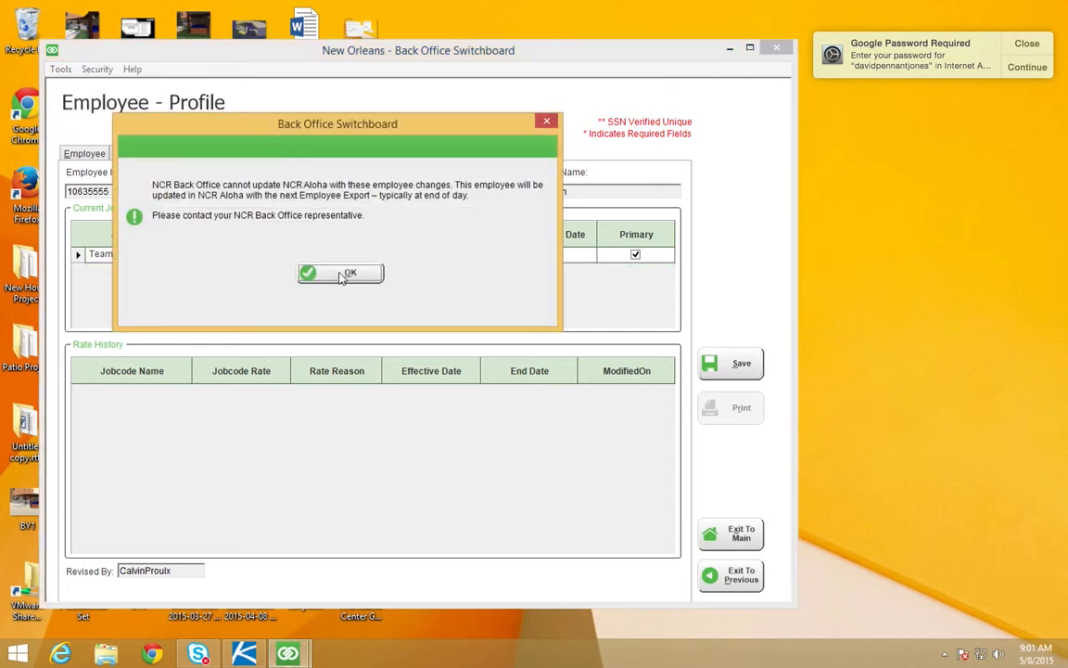
left_click(342, 275)
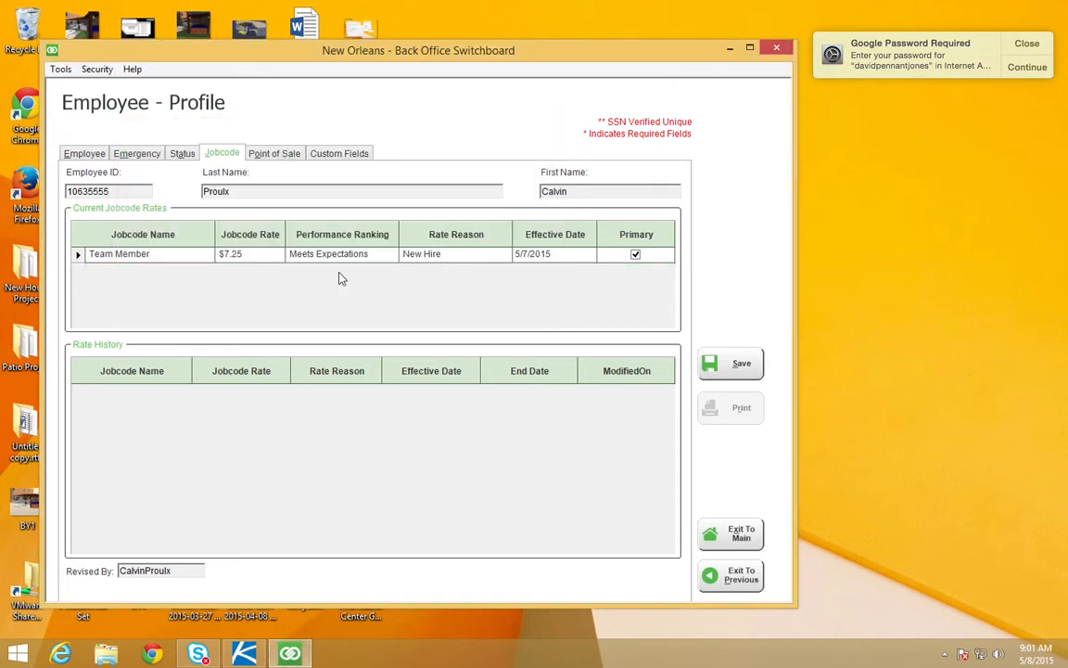
Step: Review the profile's point-of-sale settings, custom fields, emergency contact and general employee information
left_click(278, 155)
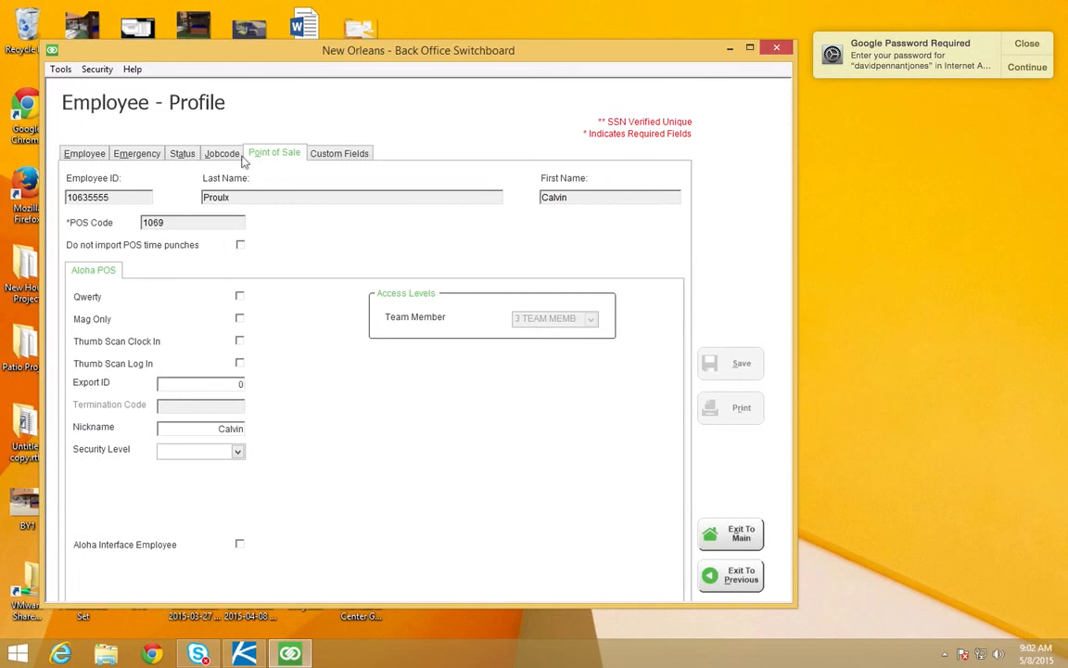
left_click(318, 159)
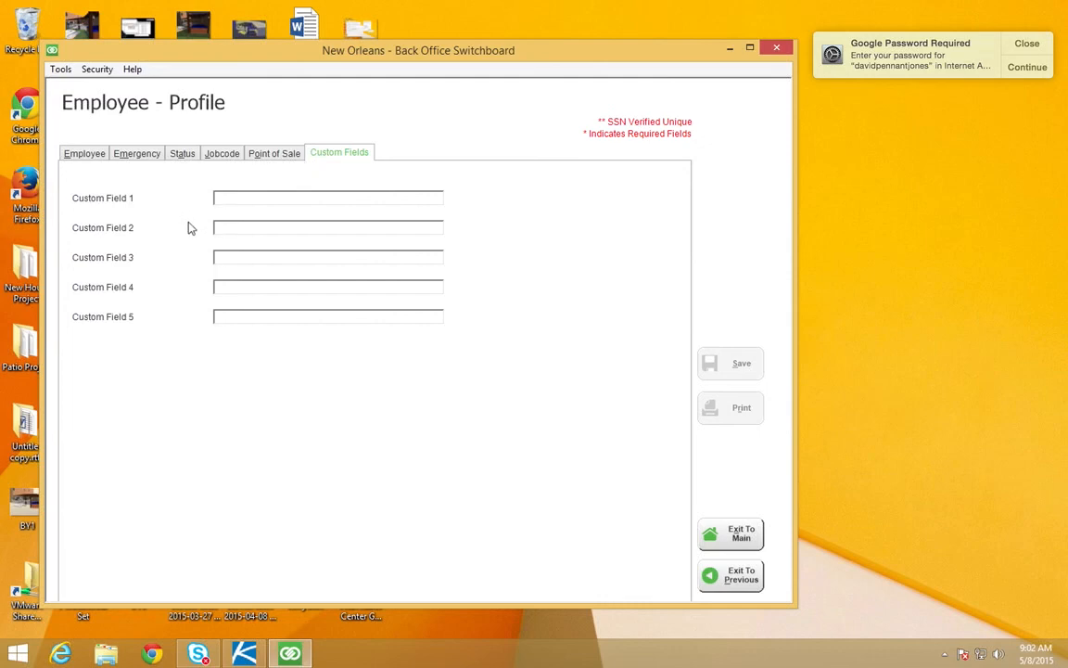
left_click(153, 161)
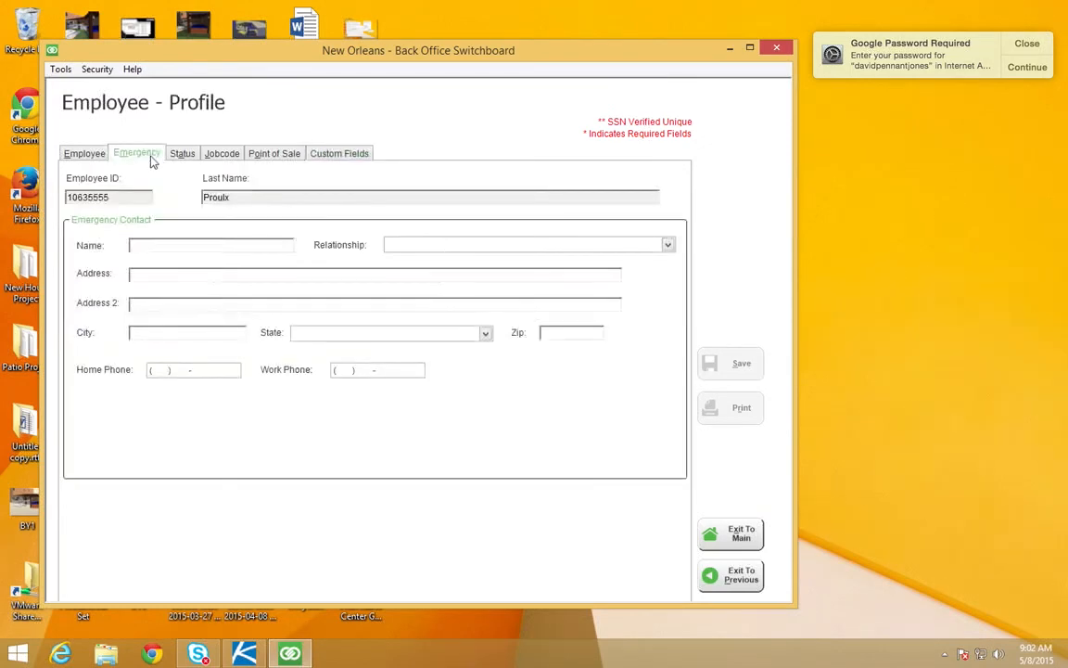
left_click(93, 160)
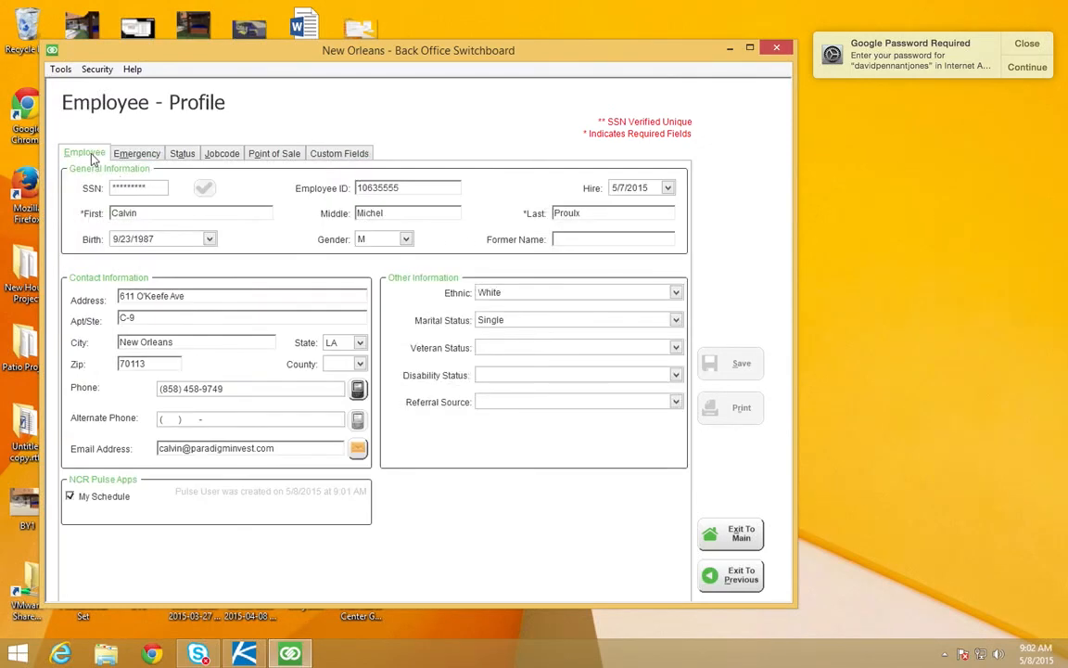
Step: Return to Employee Maintenance and permanently delete the newly added employee's record
left_click(712, 575)
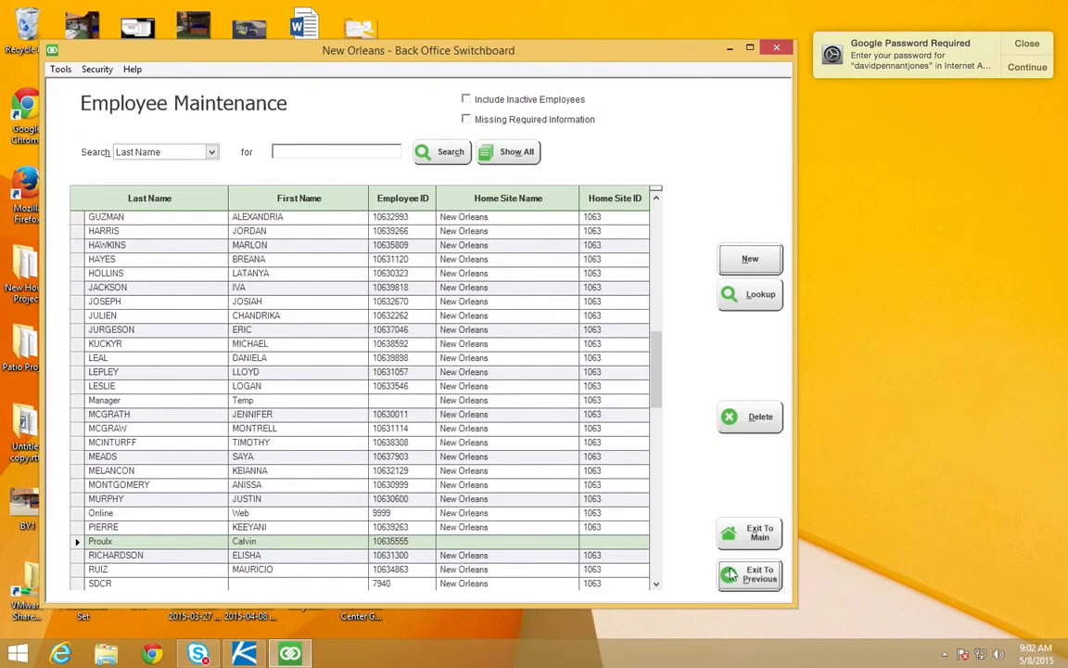
left_click(773, 423)
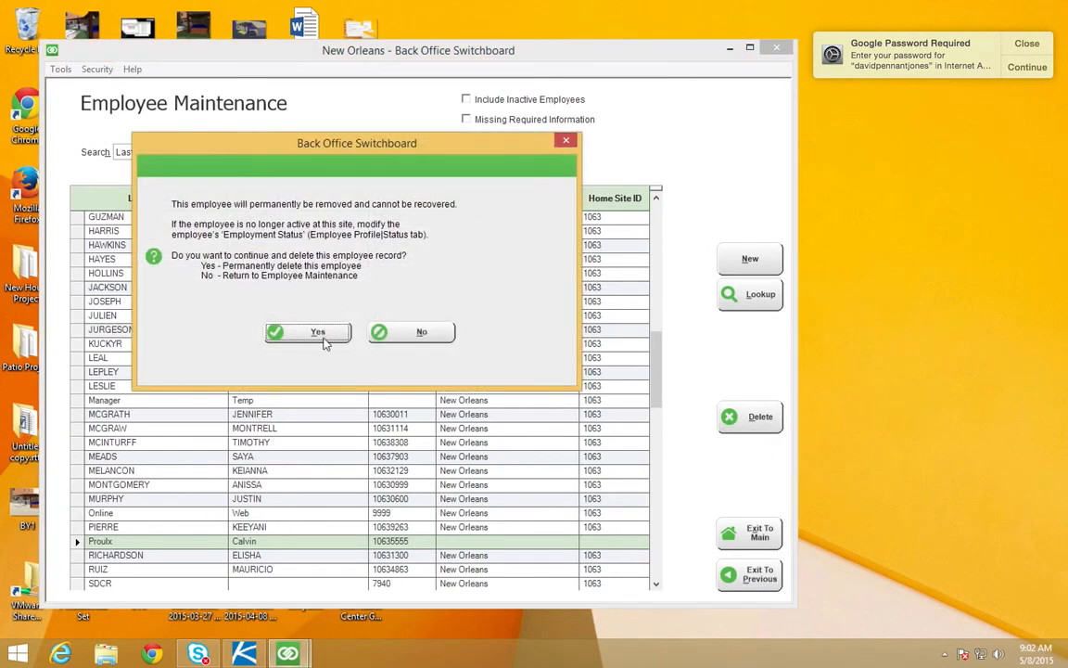
left_click(320, 334)
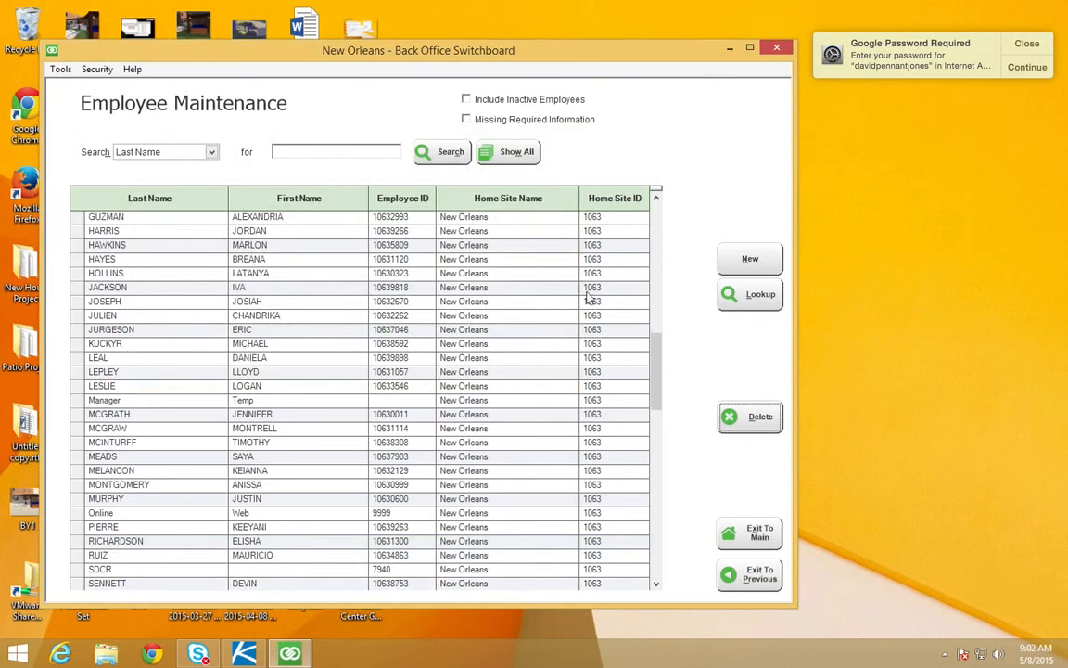
left_click_drag(656, 345, 659, 508)
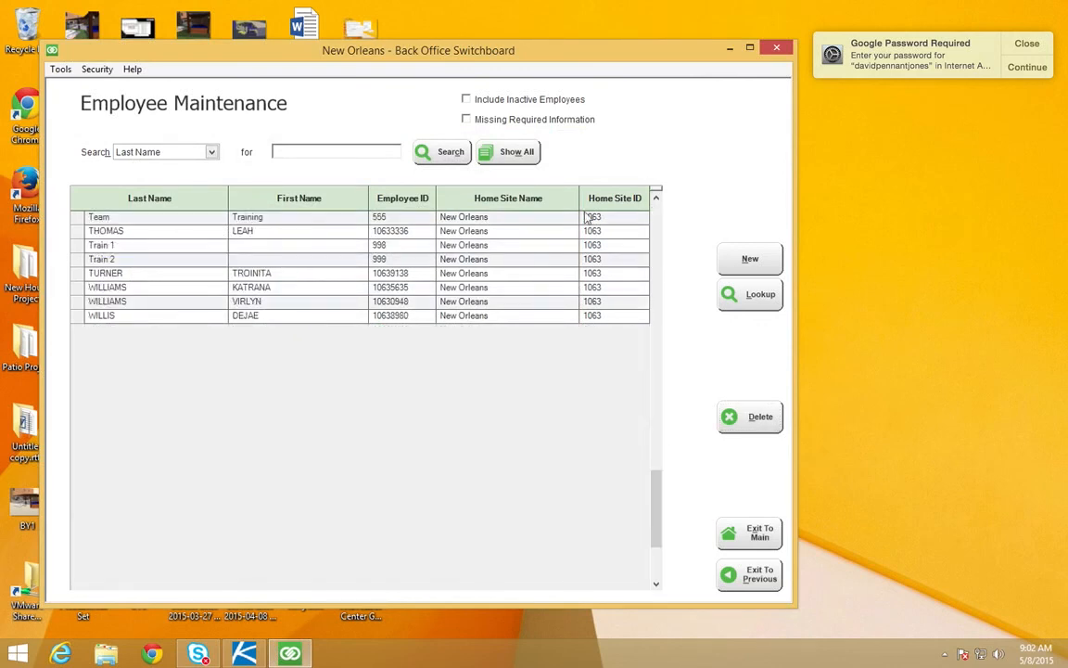
mouse_move(672, 543)
key("ctrl+Left")
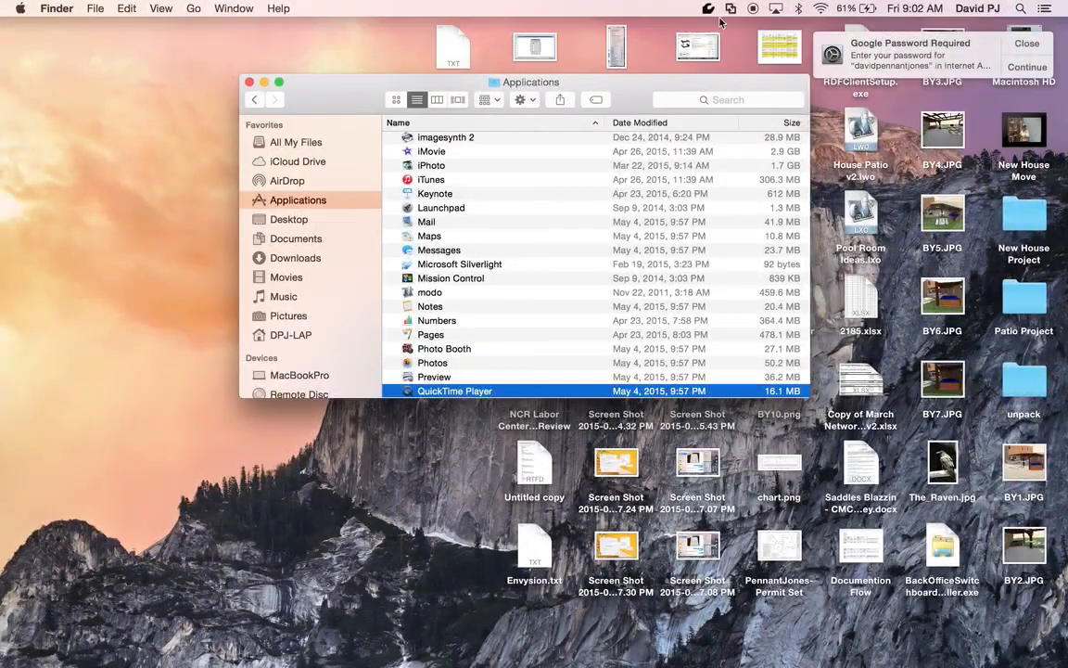